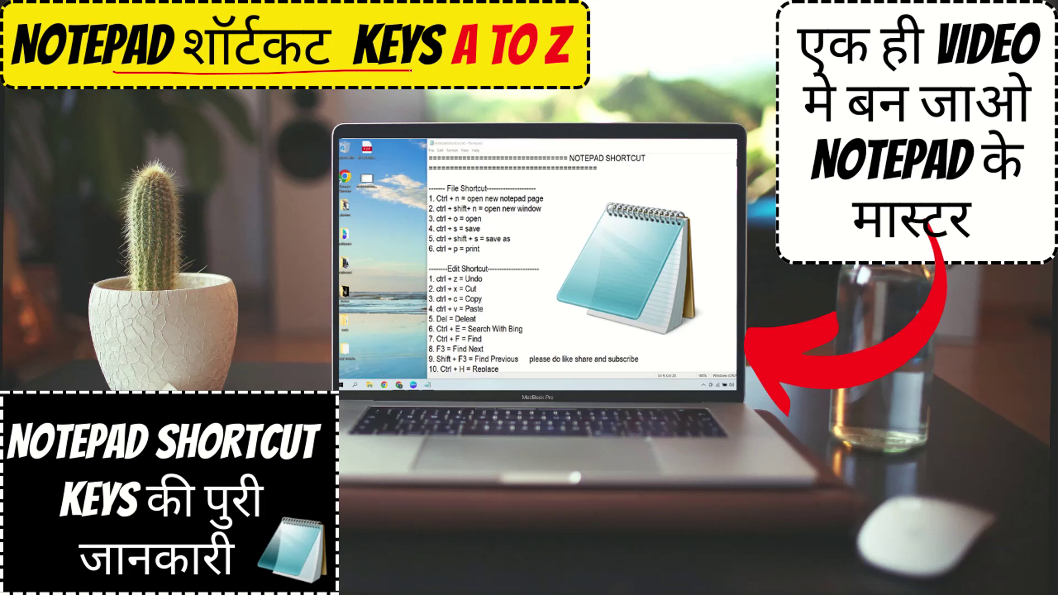
Step: Highlight the File and Zoom Shortcut headings and the new page and new window lines
mouse_move(297, 96)
mouse_down()
mouse_move(259, 286)
mouse_move(357, 400)
mouse_up()
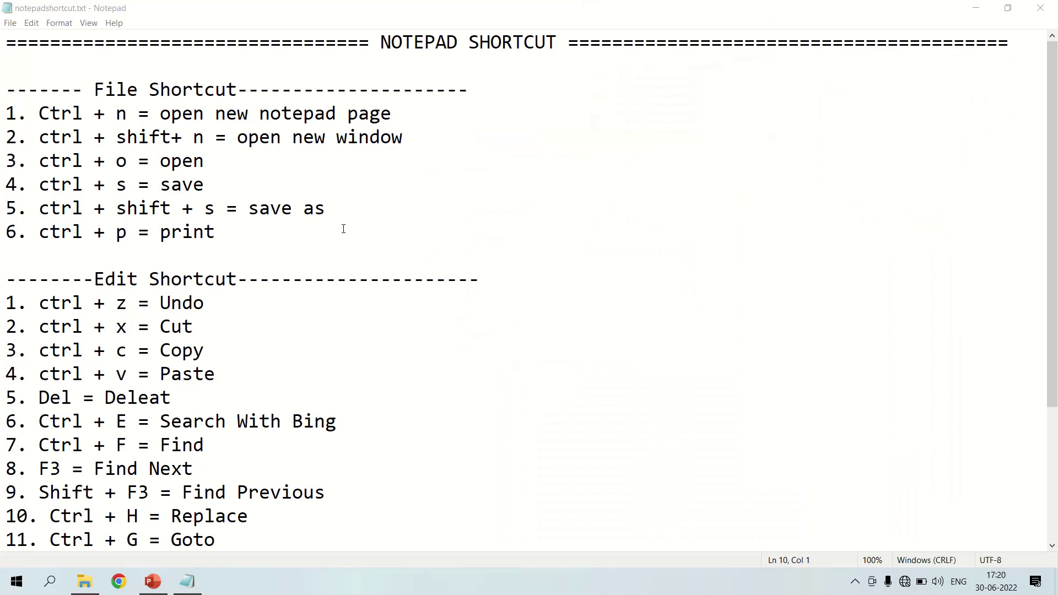
drag(94, 89, 336, 89)
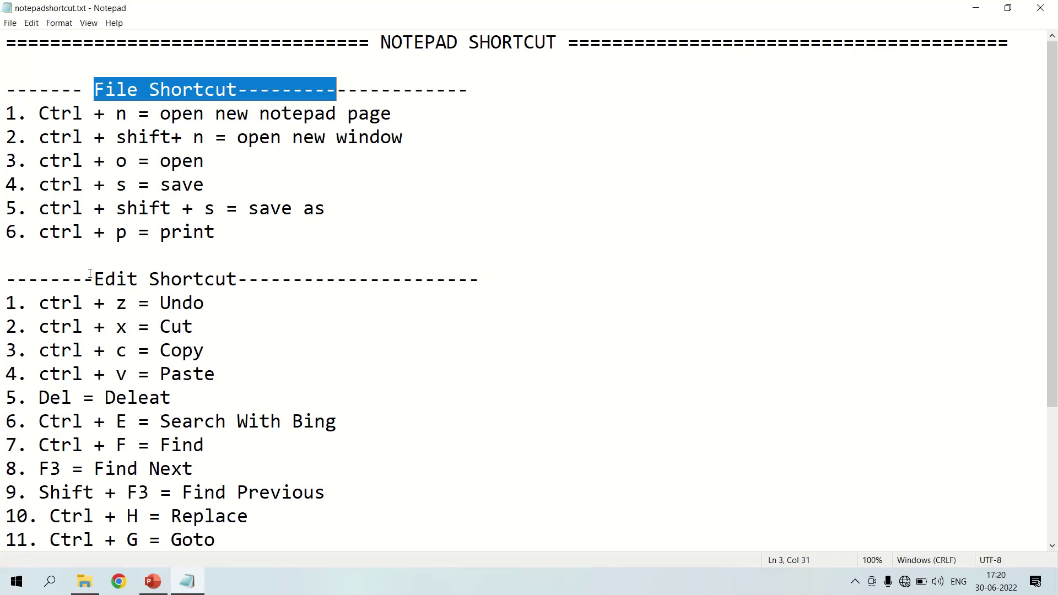
drag(89, 274, 402, 260)
scroll(272, 316, down, 3)
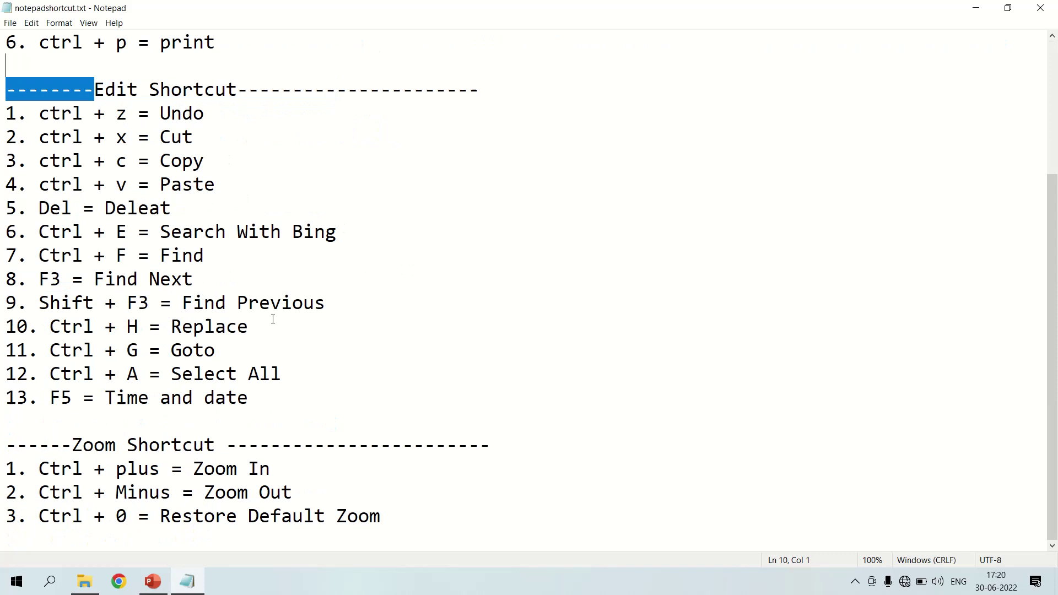
drag(72, 445, 238, 445)
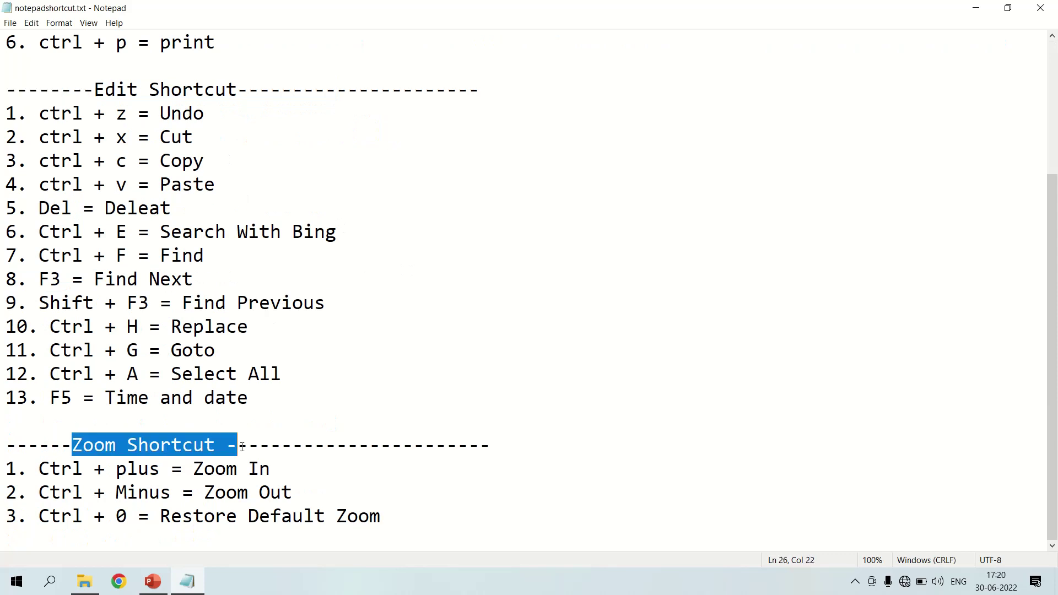
scroll(328, 322, up, 3)
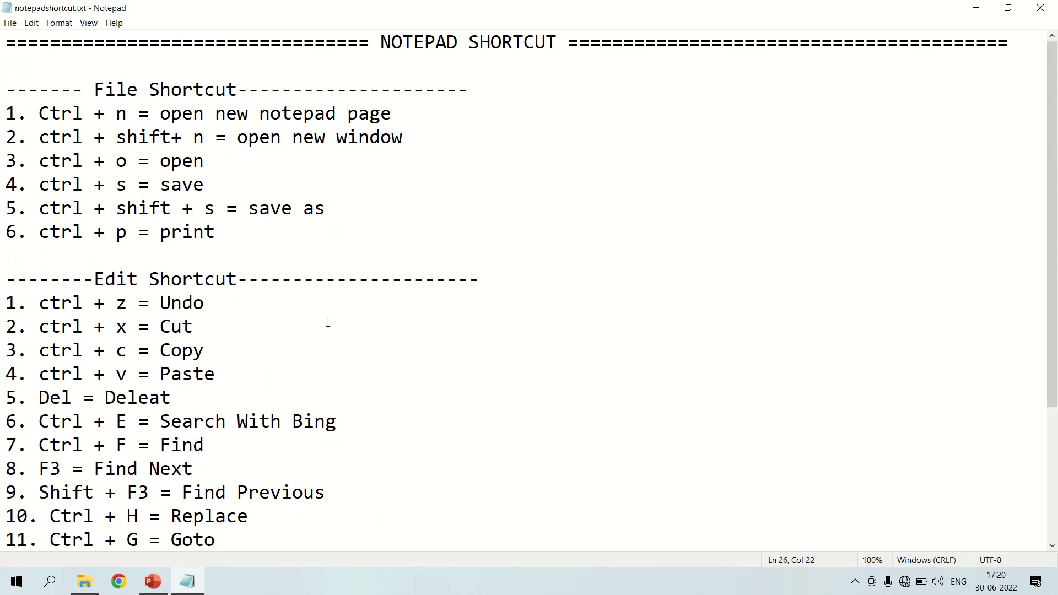
drag(38, 112, 436, 114)
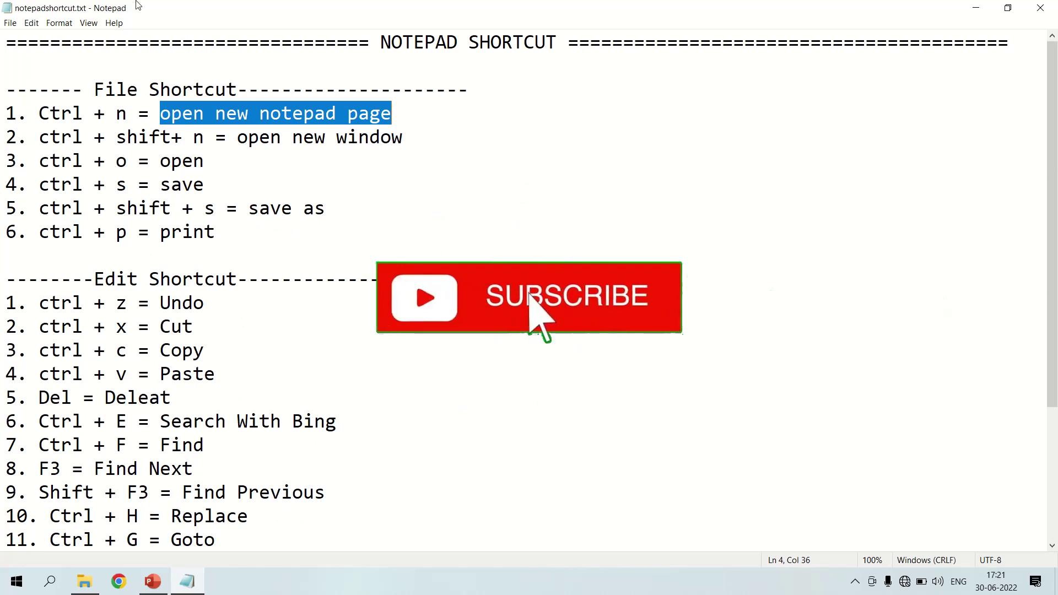
drag(42, 138, 502, 135)
Step: Demonstrate Ctrl+Shift+N with a new Notepad window, typing 'please', undoing it, then closing the window
click(467, 189)
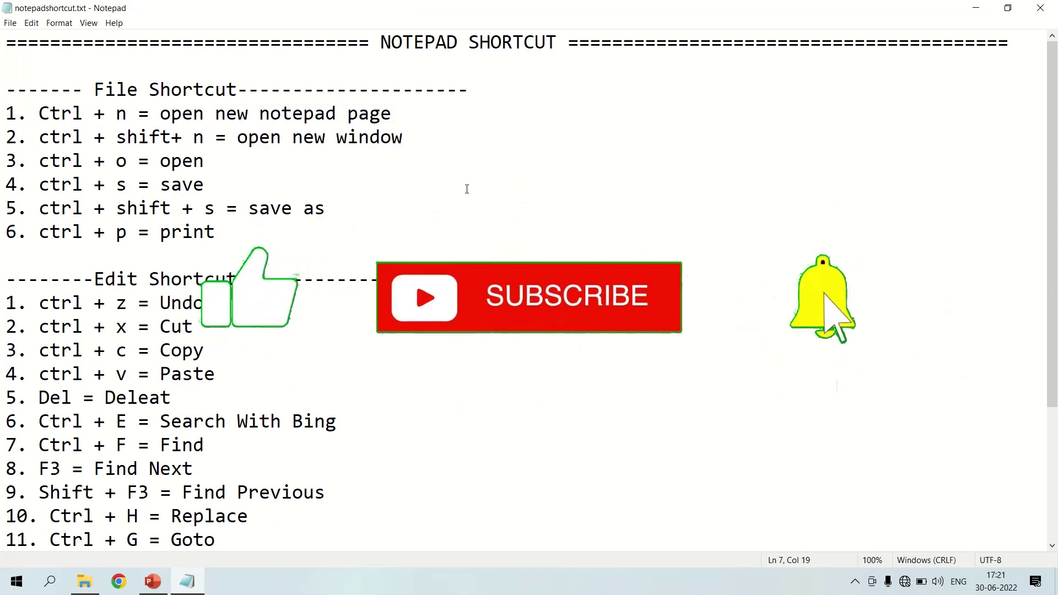
key(ctrl+shift+n)
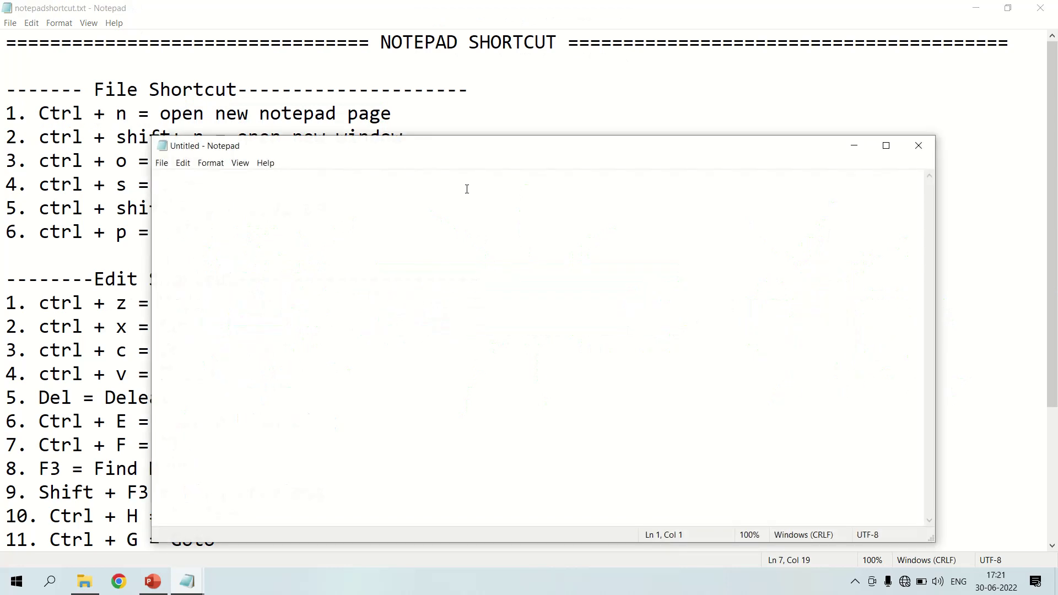
text(cdghd)
key(BackSpace)
key(BackSpace)
key(BackSpace)
text(please)
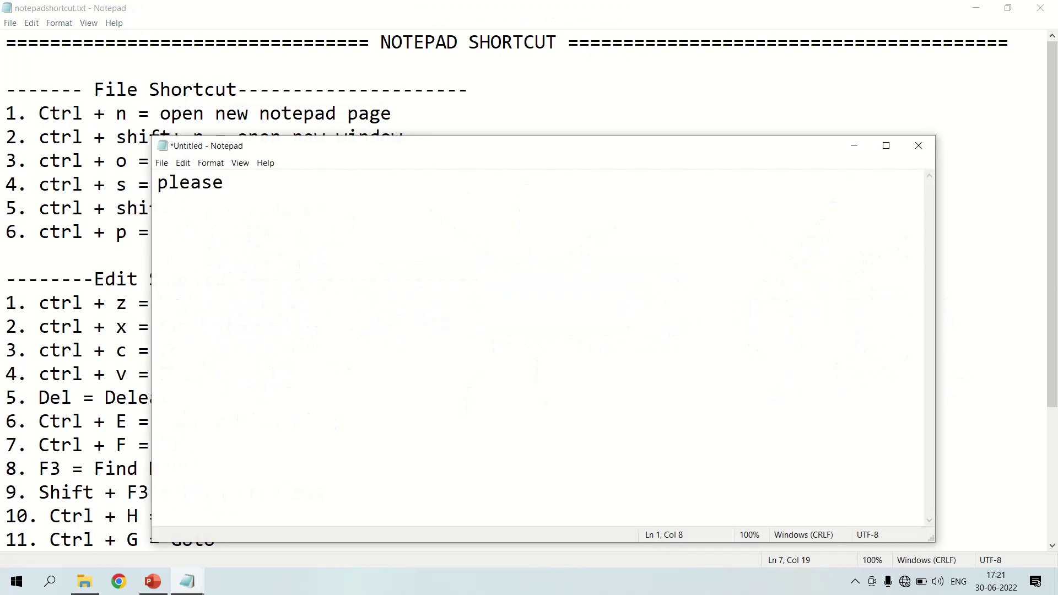
key(ctrl+z)
click(915, 147)
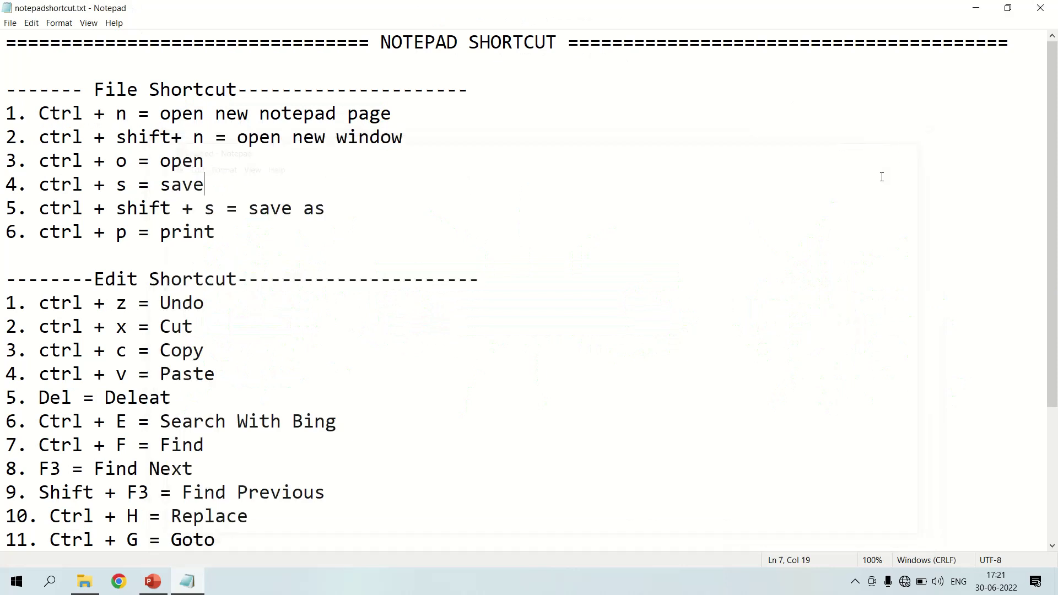
Step: Show Ctrl+O bringing up the Open dialog, then highlight the Ctrl+S save line
drag(38, 161, 204, 160)
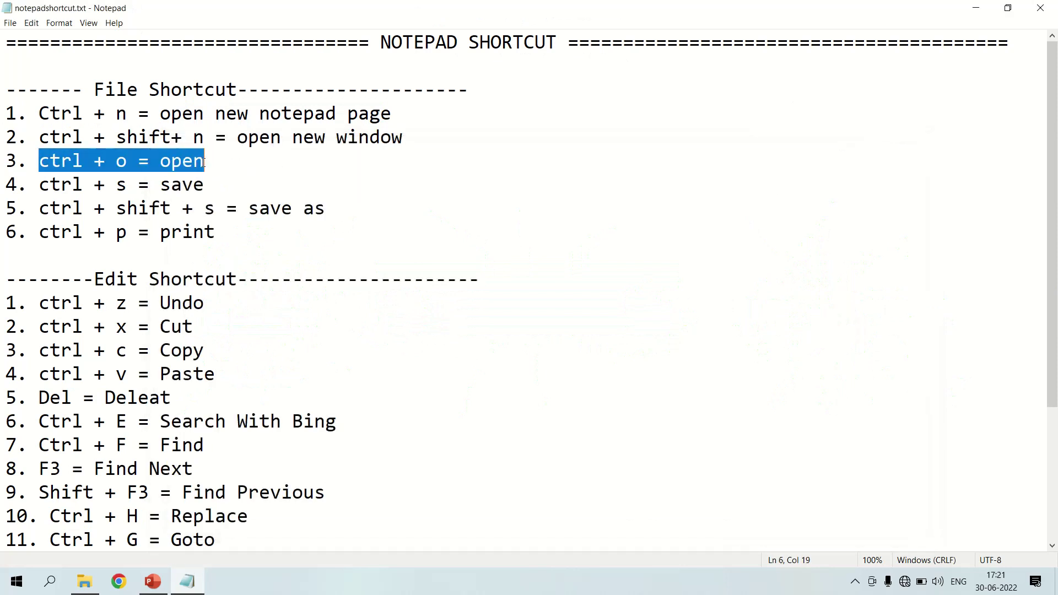
key(ctrl+o)
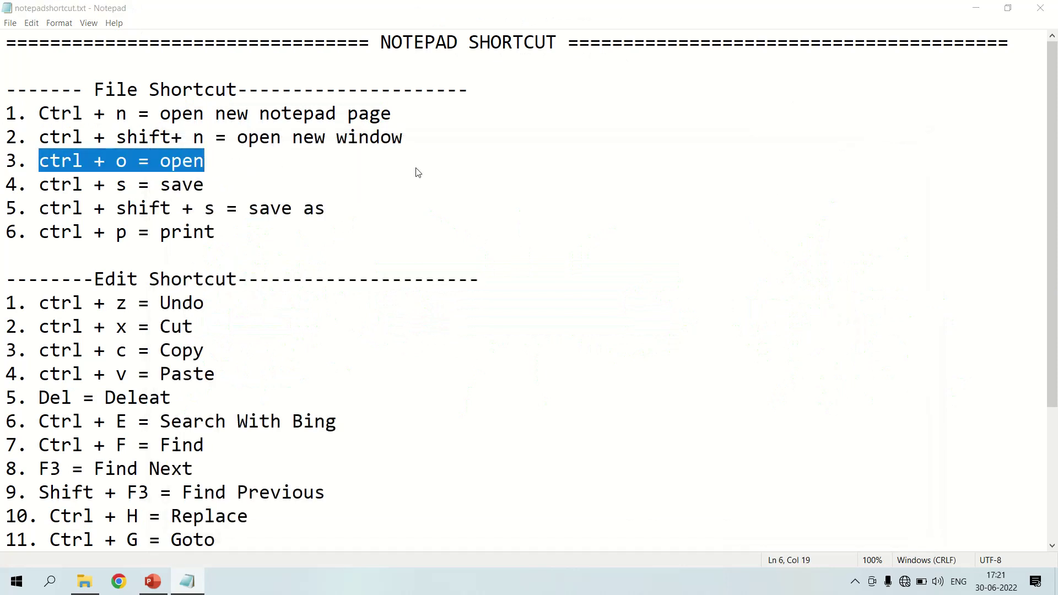
key(Escape)
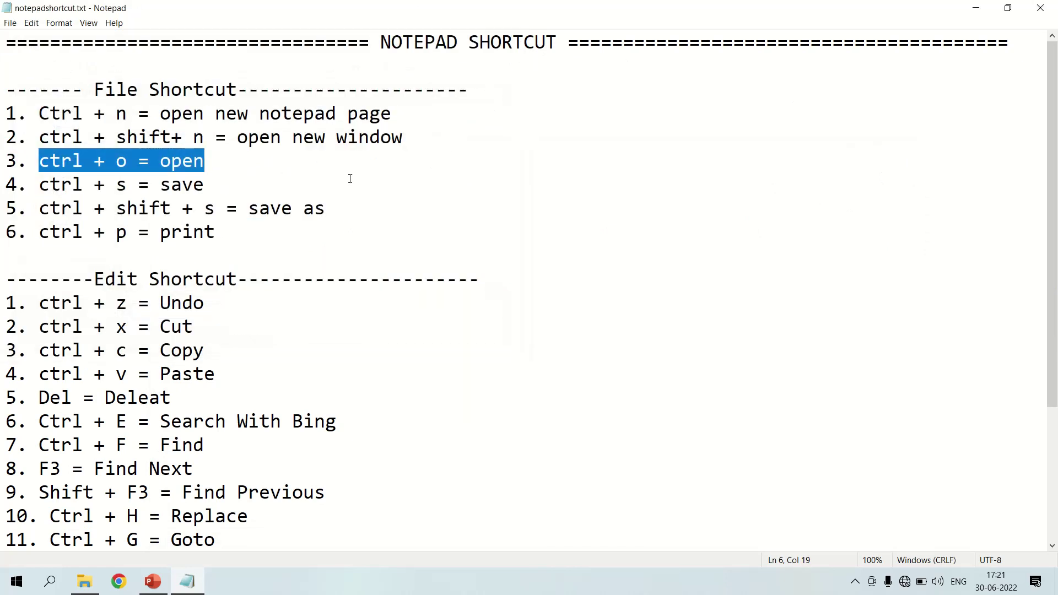
drag(39, 184, 205, 186)
Step: Demonstrate Ctrl+Shift+S with the Save As dialog, clearing the file name and closing without saving
drag(40, 208, 248, 214)
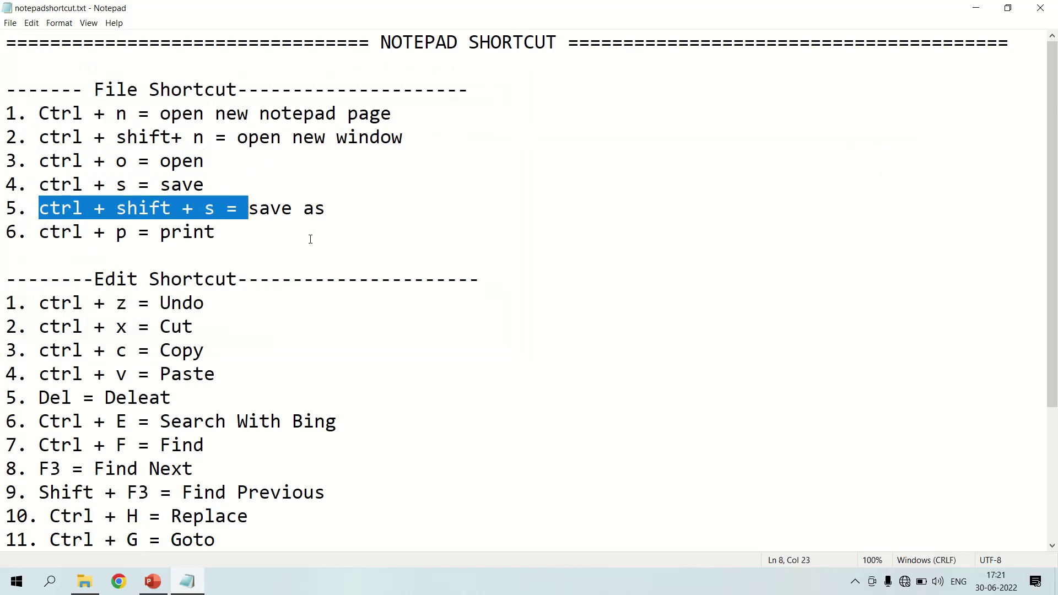
key(ctrl+shift+s)
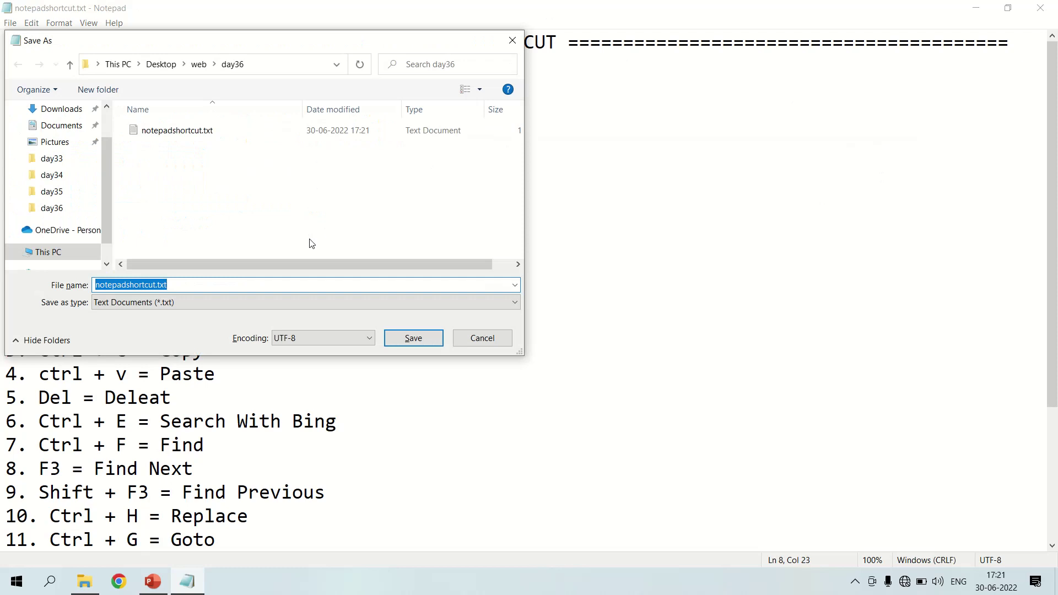
click(229, 284)
key(ctrl+a)
key(BackSpace)
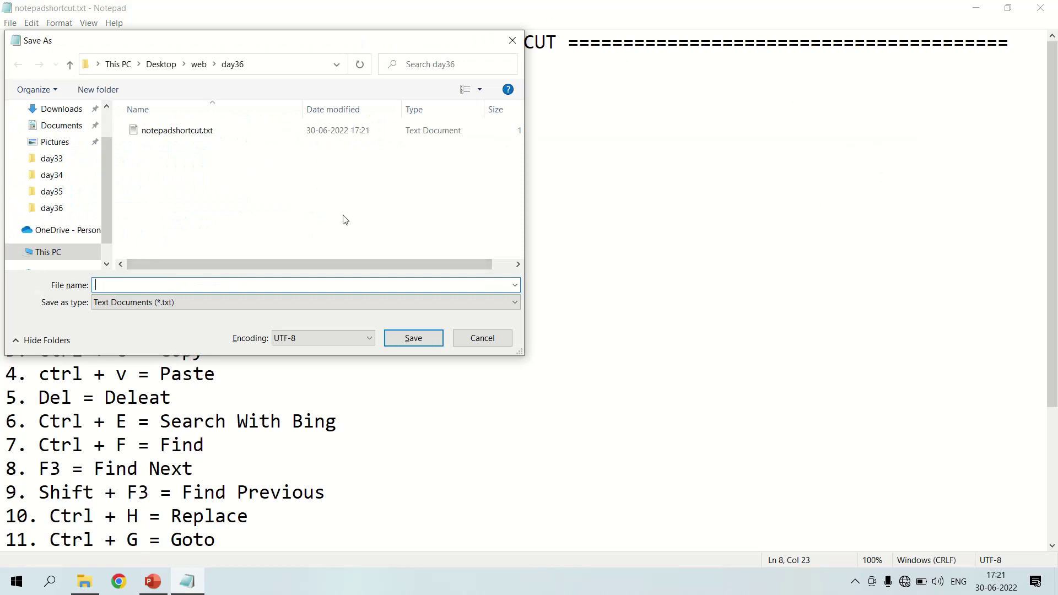
click(512, 40)
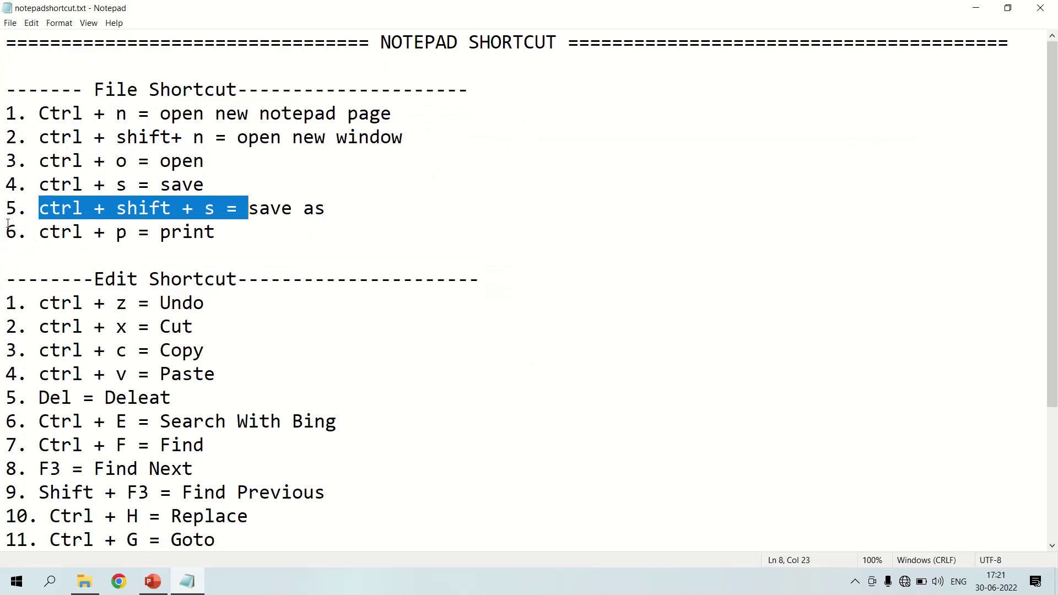
Step: Demonstrate Ctrl+P with the print settings, setting copies to 7 before cancelling
drag(51, 232, 237, 236)
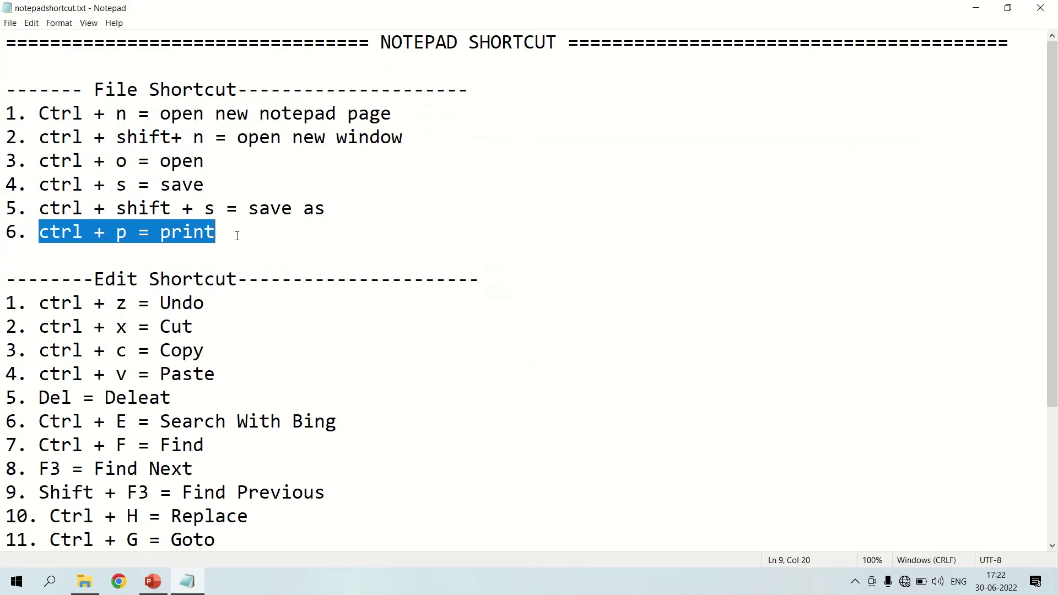
key(ctrl+p)
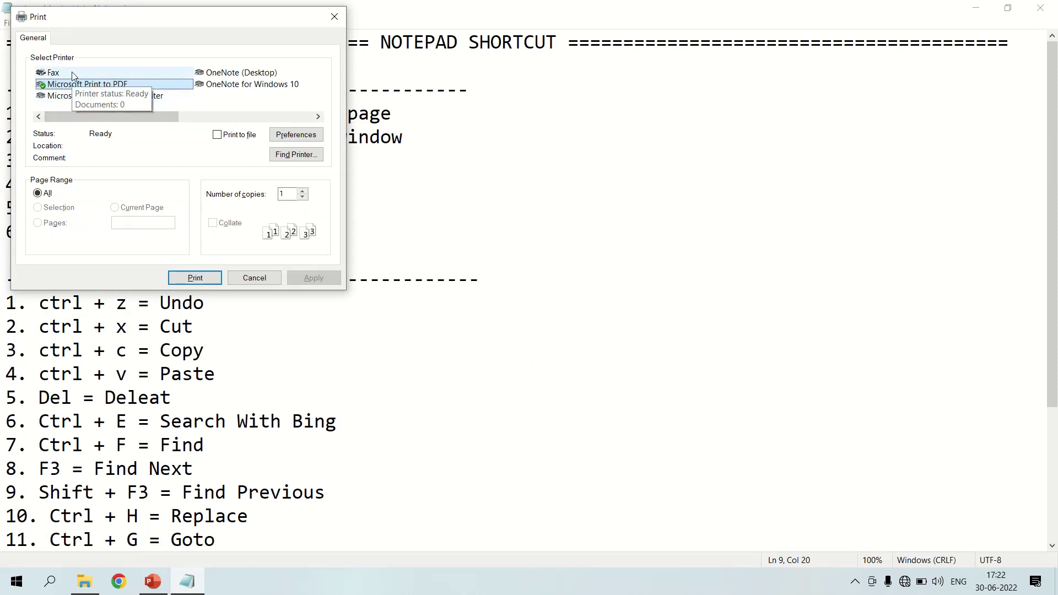
scroll(117, 96, right, 2)
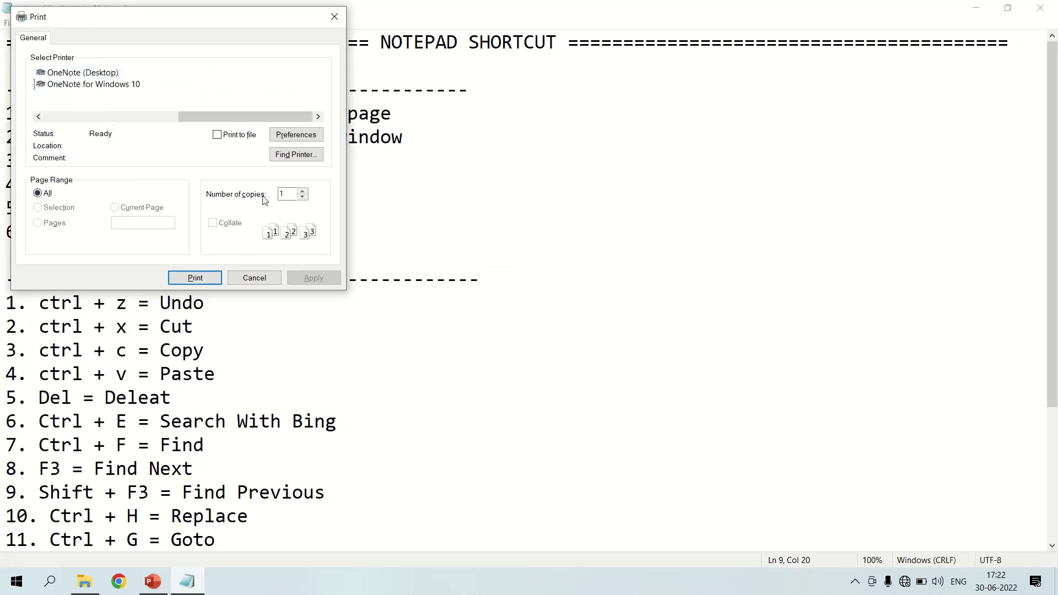
click(302, 198)
click(286, 192)
key(BackSpace)
text(7)
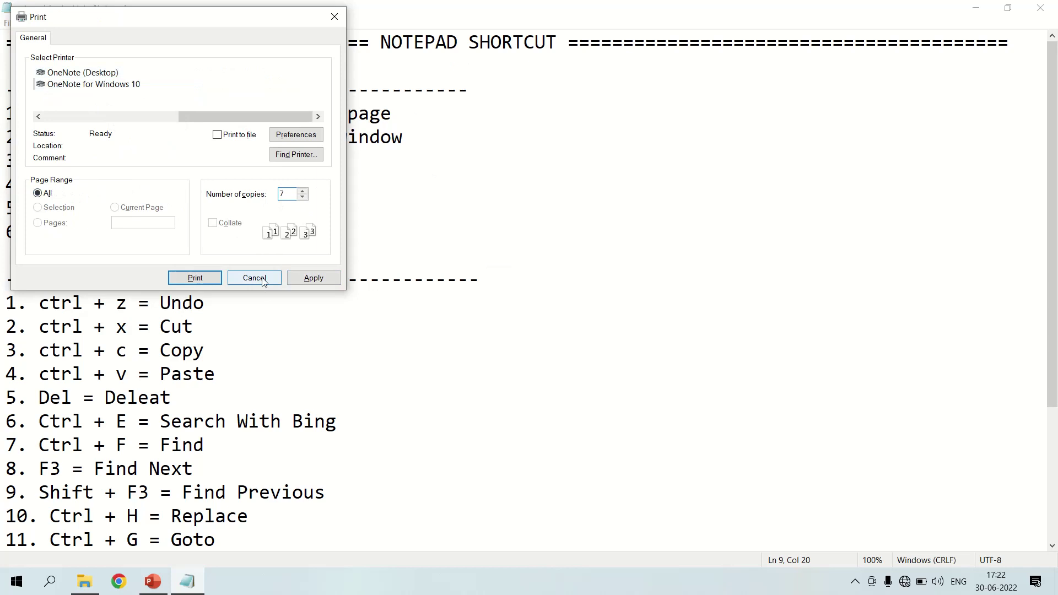
click(263, 281)
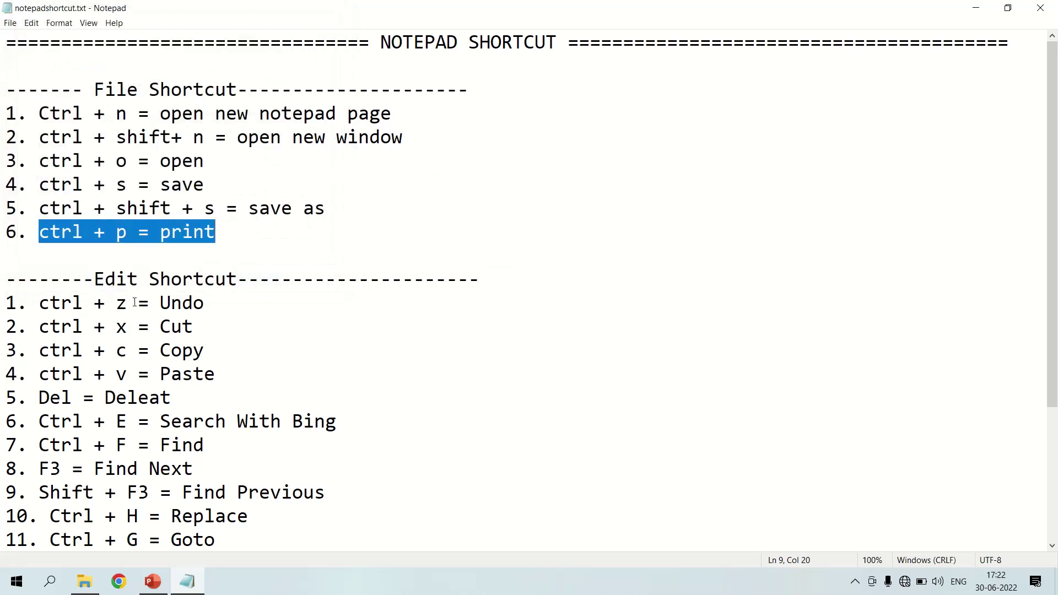
Step: Highlight the Edit Shortcut heading and the ctrl + z = Undo line
drag(89, 272, 281, 278)
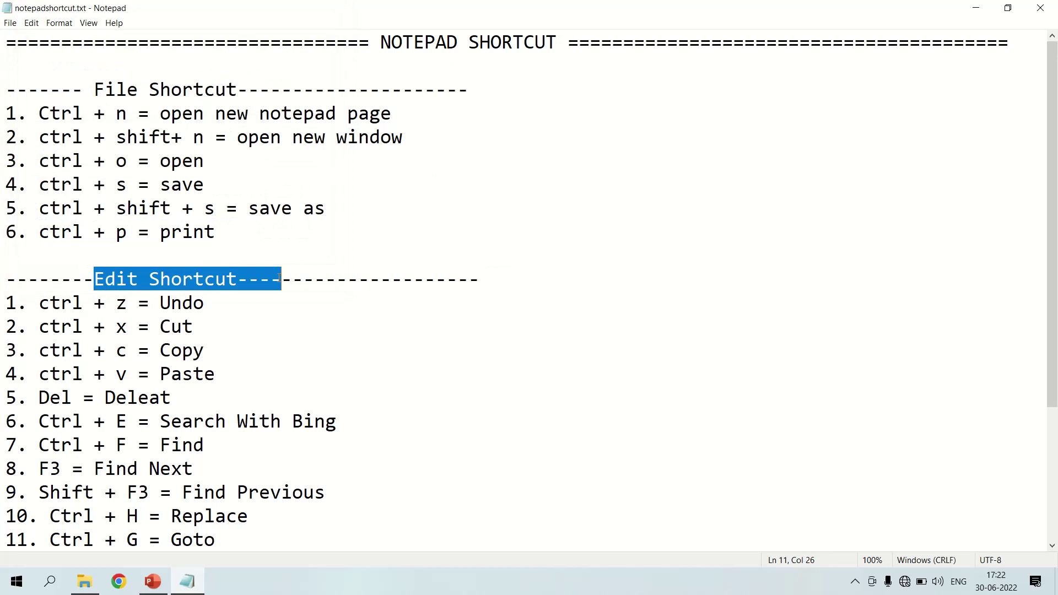
drag(1056, 131, 1055, 262)
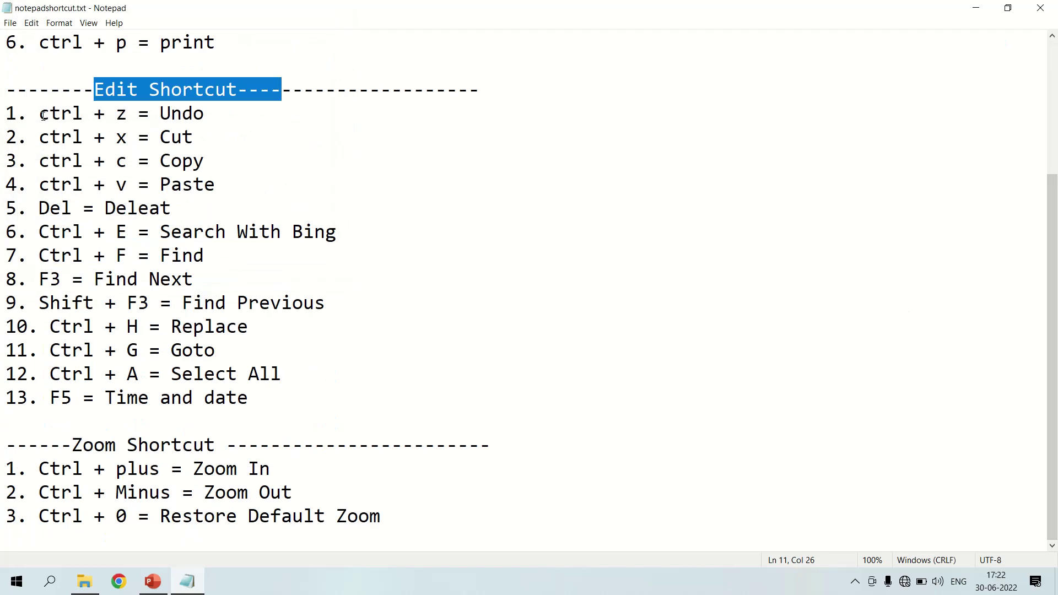
drag(42, 114, 235, 114)
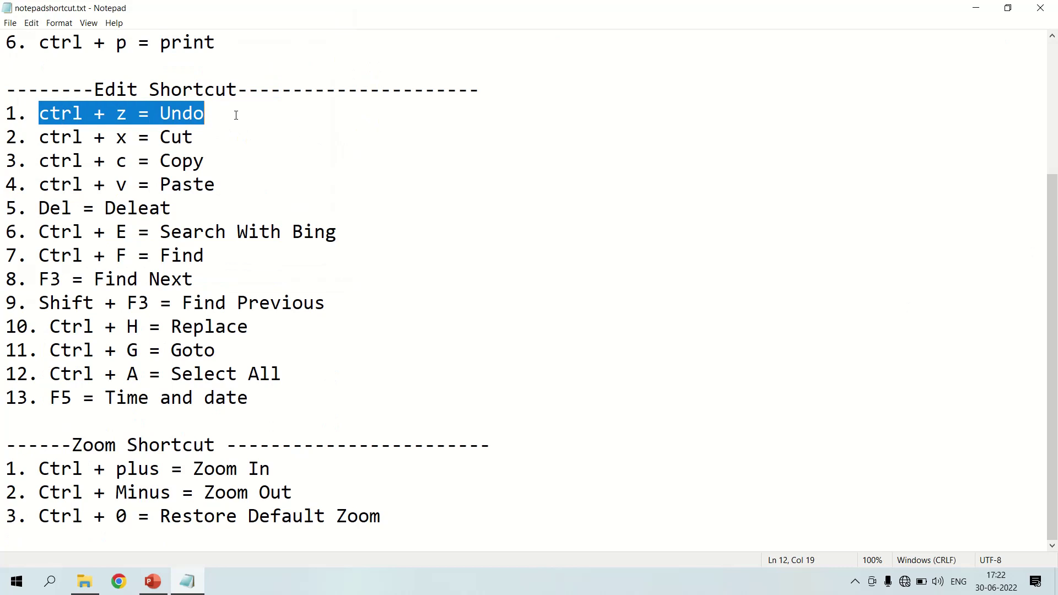
Step: Type 'please do like share and subscribe' after Find Previous, then undo and redo it
click(498, 302)
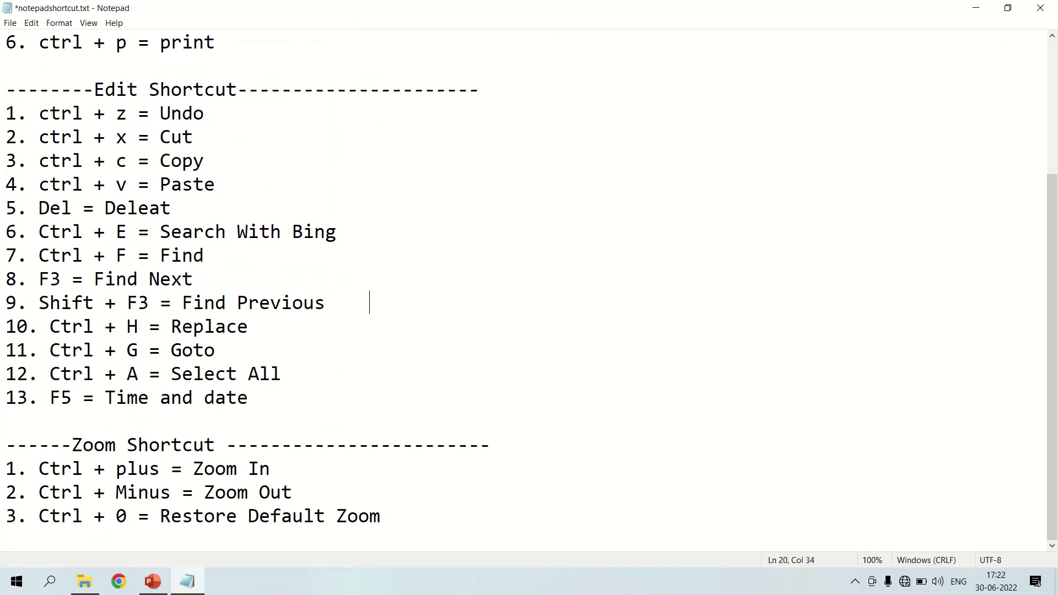
text(please do lije )
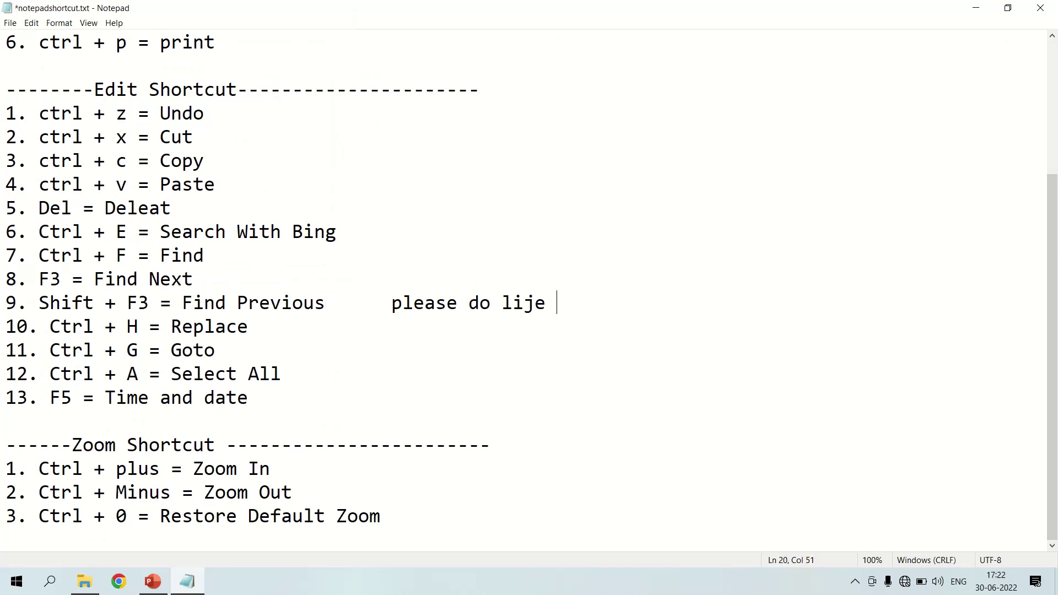
key(BackSpace)
key(BackSpace)
key(BackSpace)
text(ke share and subscribe)
drag(384, 302, 772, 292)
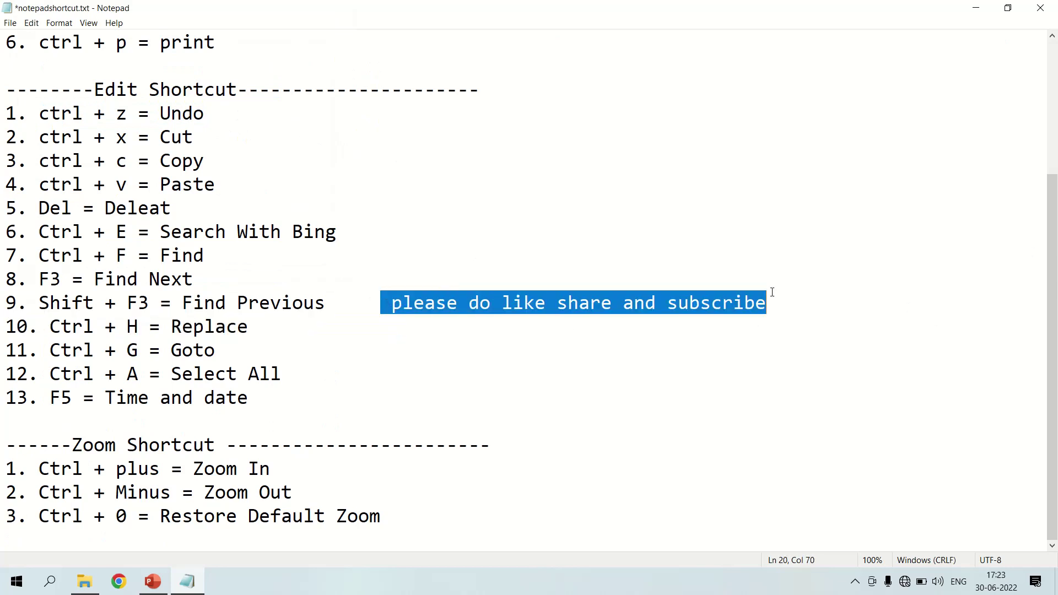
key(ctrl+z)
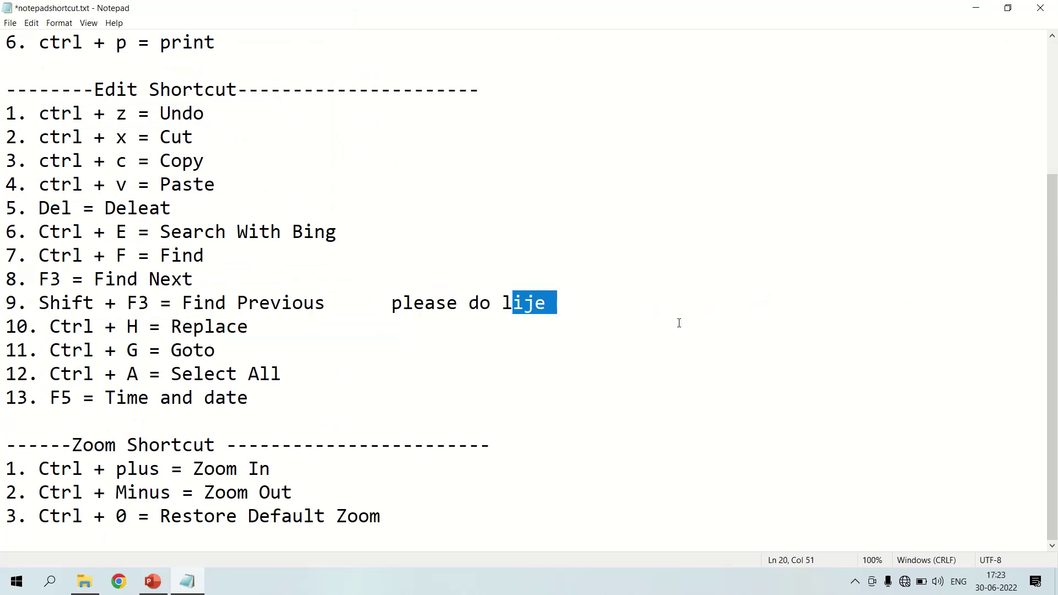
key(ctrl+z)
click(612, 357)
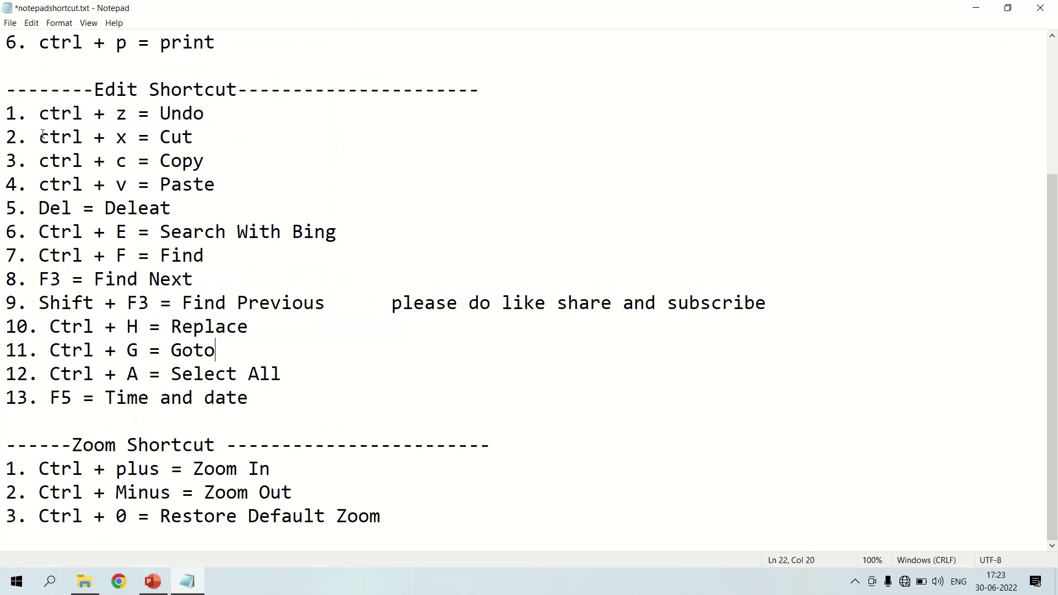
drag(39, 138, 216, 142)
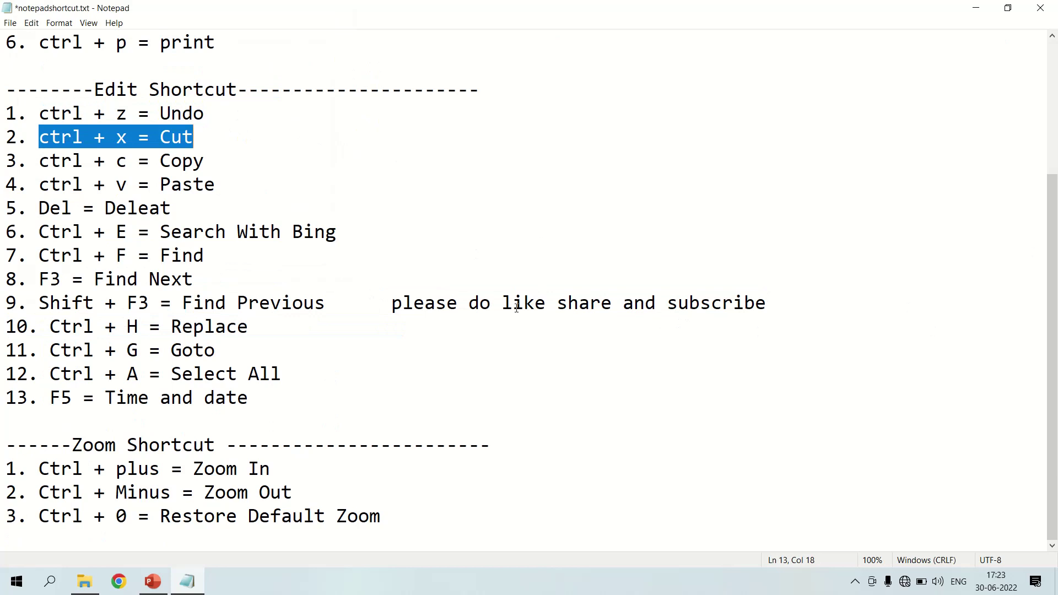
key(F3)
drag(395, 306, 391, 303)
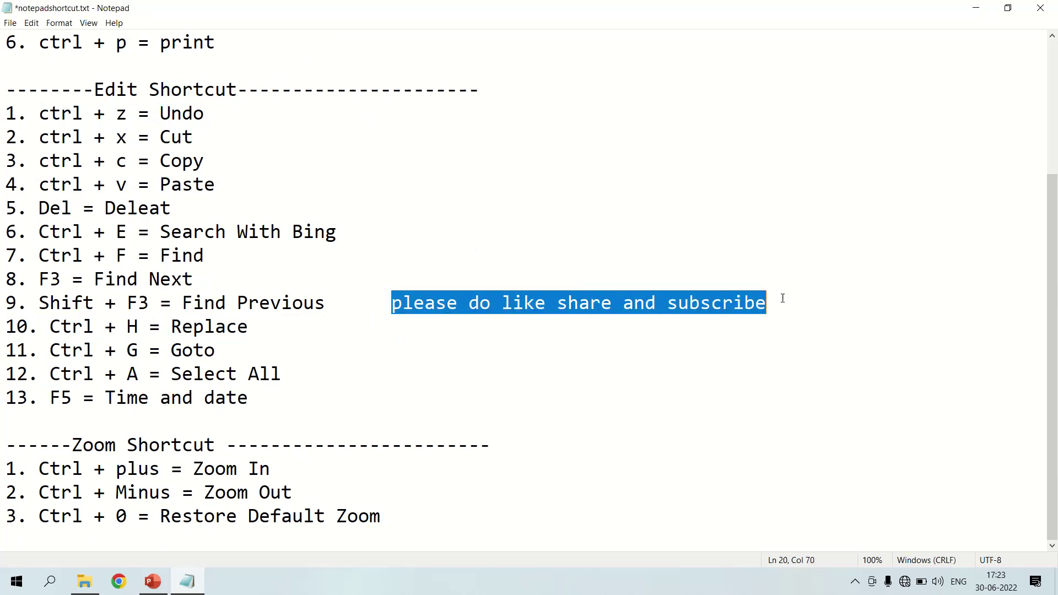
key(Delete)
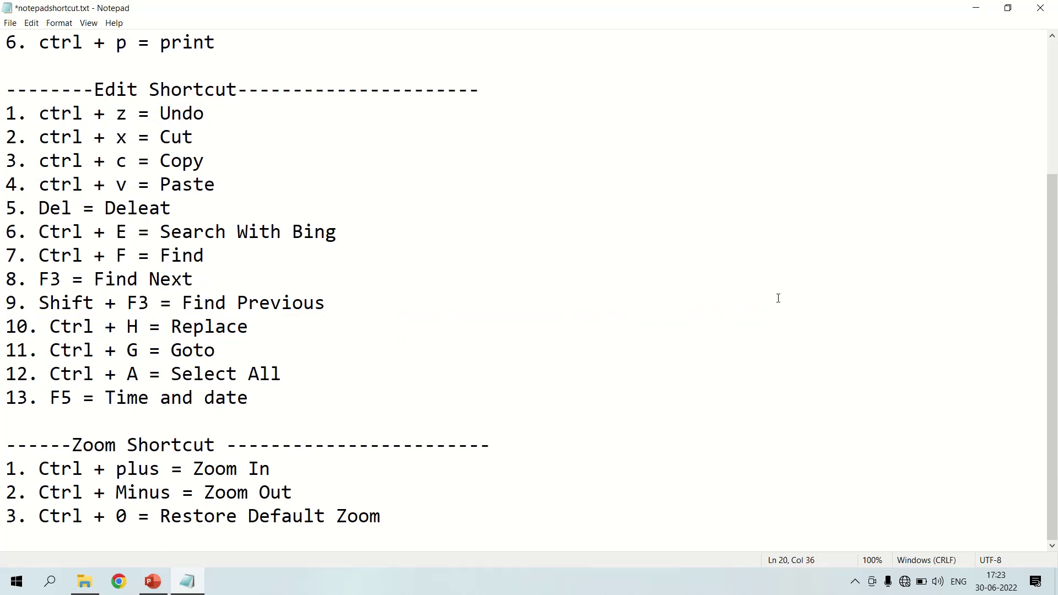
key(ctrl+z)
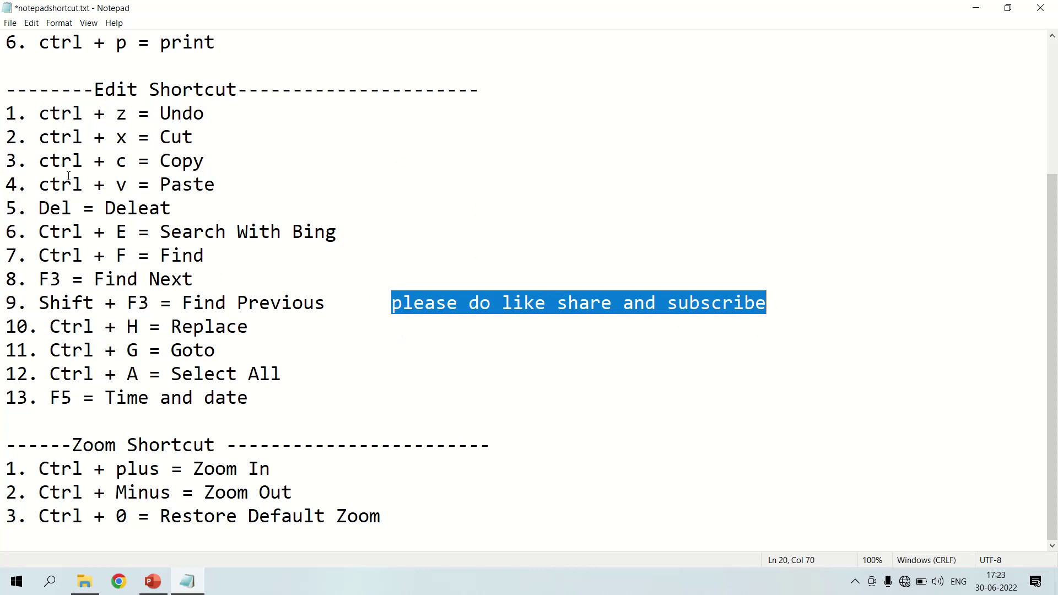
drag(458, 374, 248, 373)
mouse_move(392, 303)
mouse_down()
mouse_move(642, 303)
mouse_move(878, 285)
mouse_move(844, 316)
mouse_up()
click(628, 348)
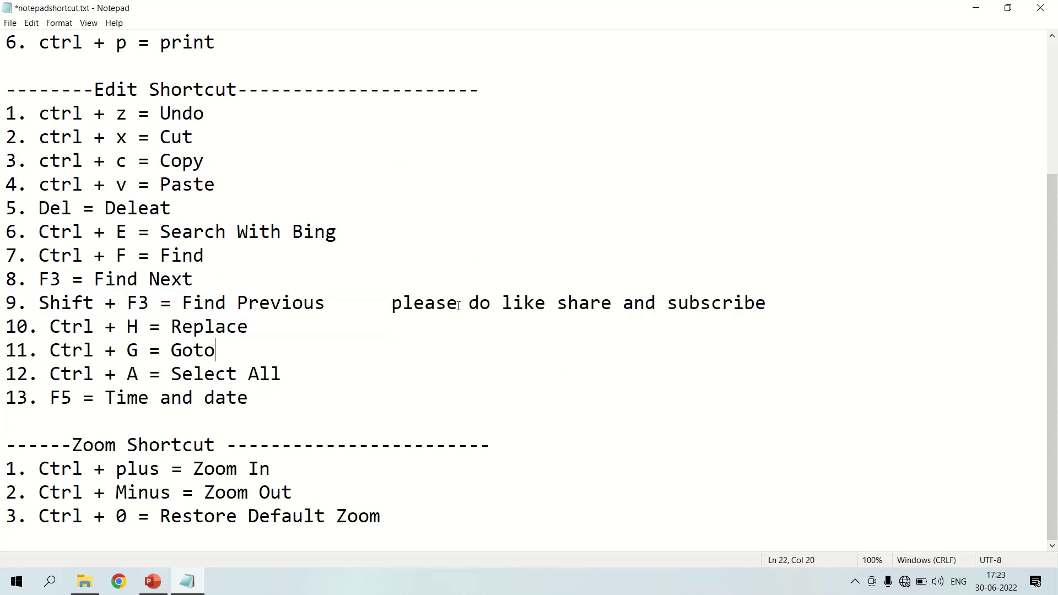
drag(391, 304, 785, 309)
key(ctrl+c)
click(788, 308)
key(Return)
key(ctrl+v)
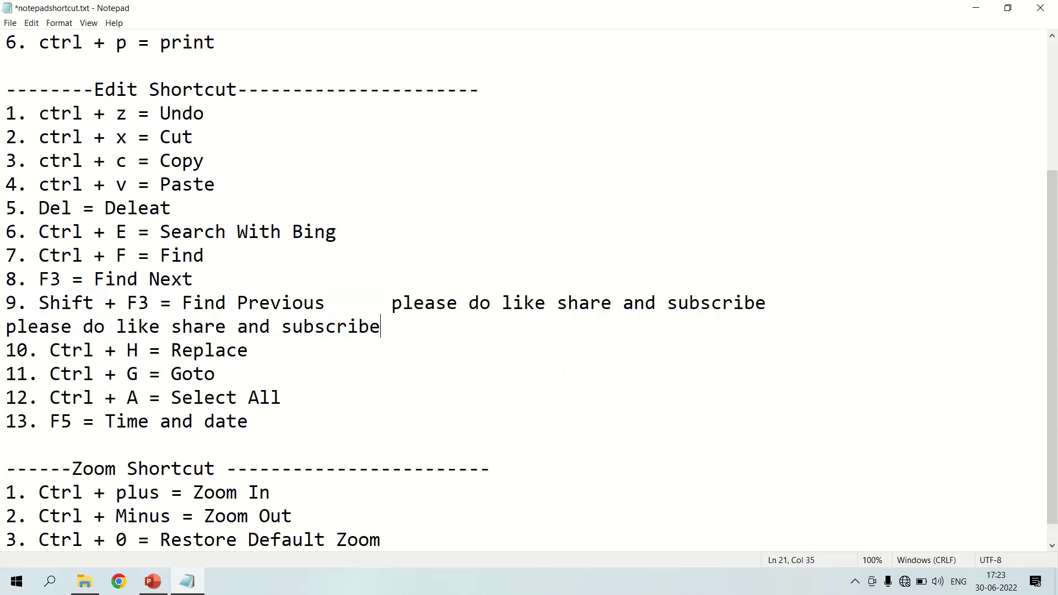
key(ctrl+z)
key(ctrl+z)
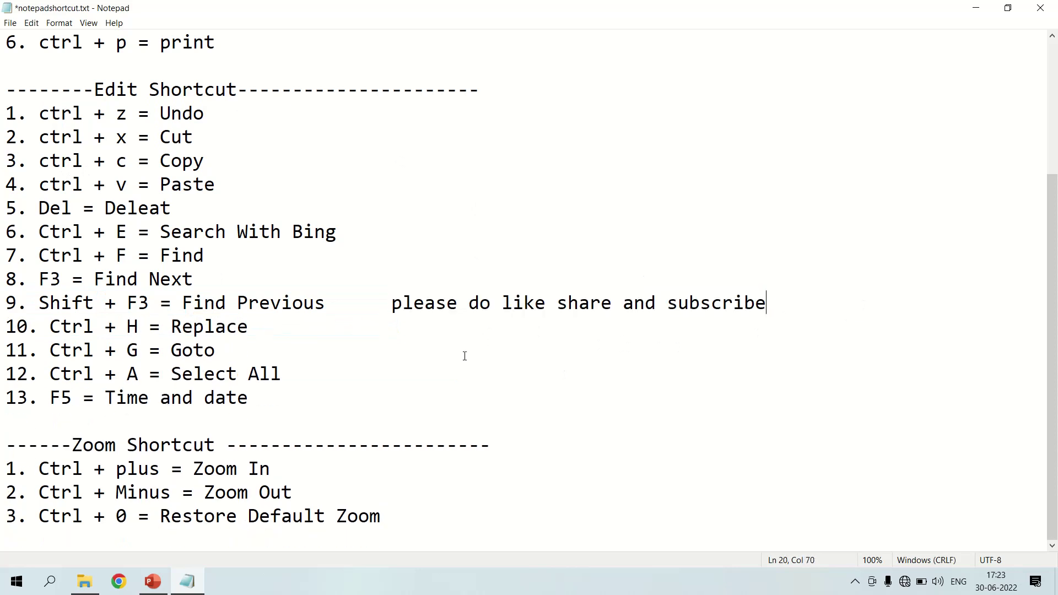
key(shift+Down)
click(795, 296)
drag(39, 232, 337, 231)
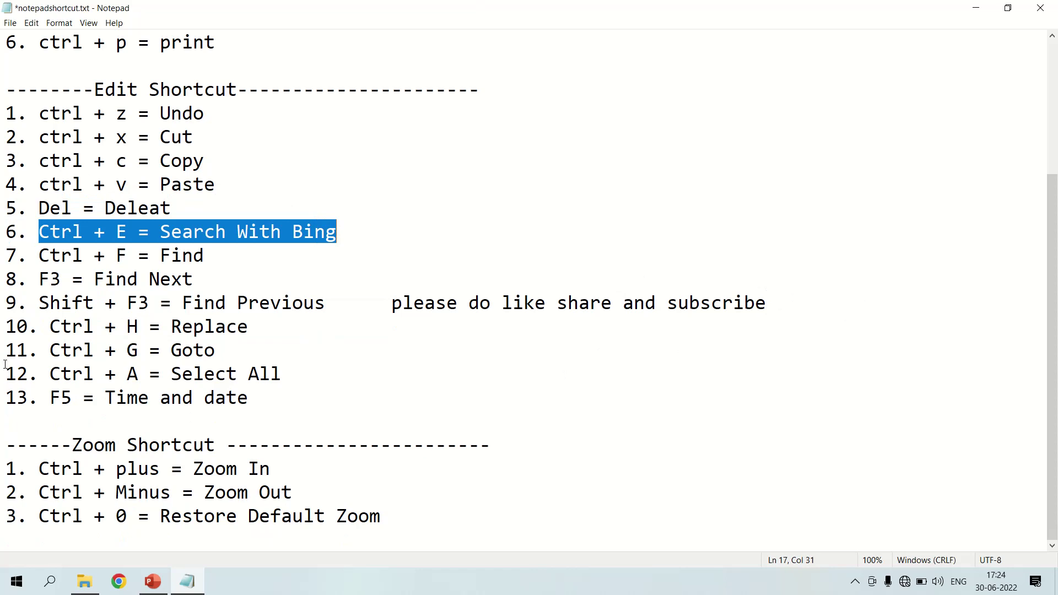
click(40, 254)
drag(44, 253, 234, 250)
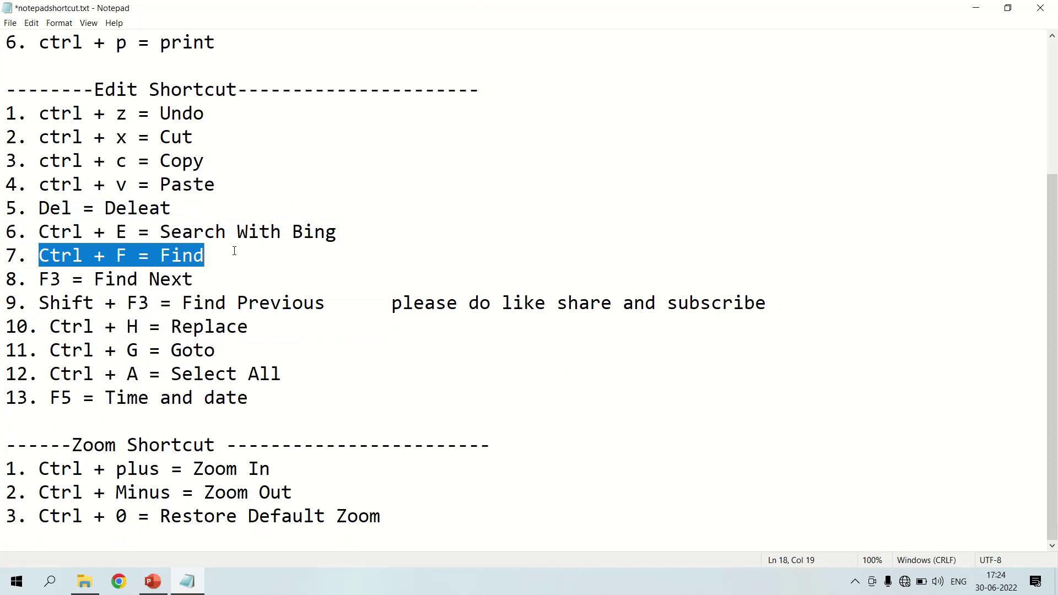
key(ctrl+f)
text(please)
key(Return)
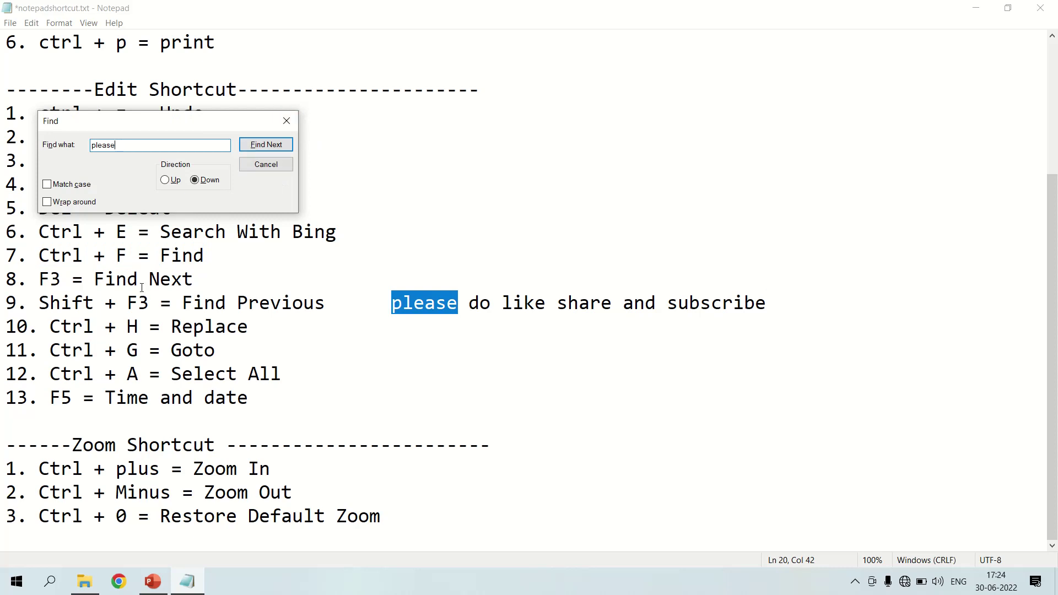
key(Return)
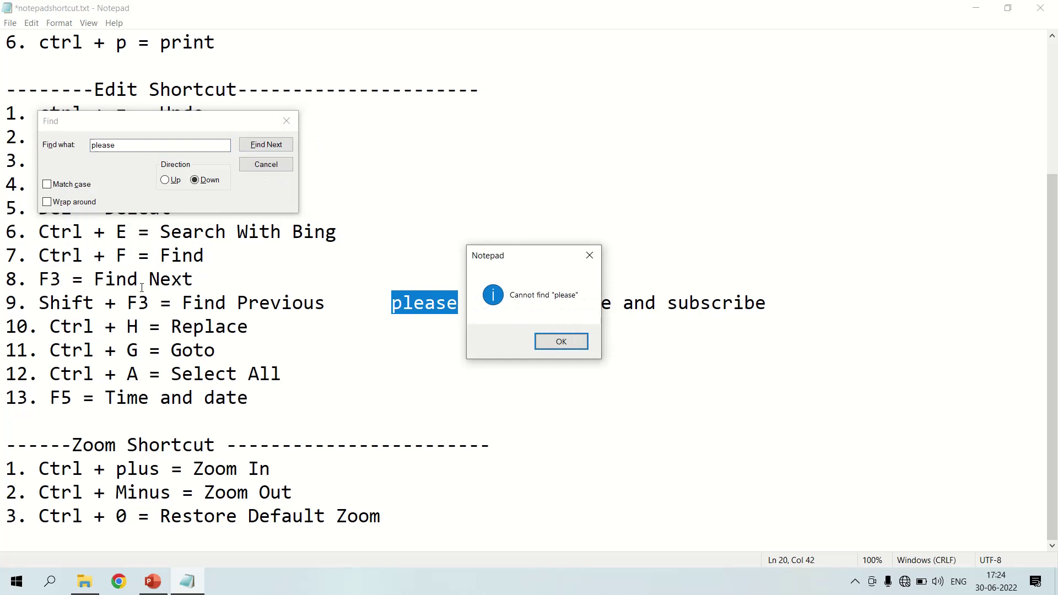
click(551, 345)
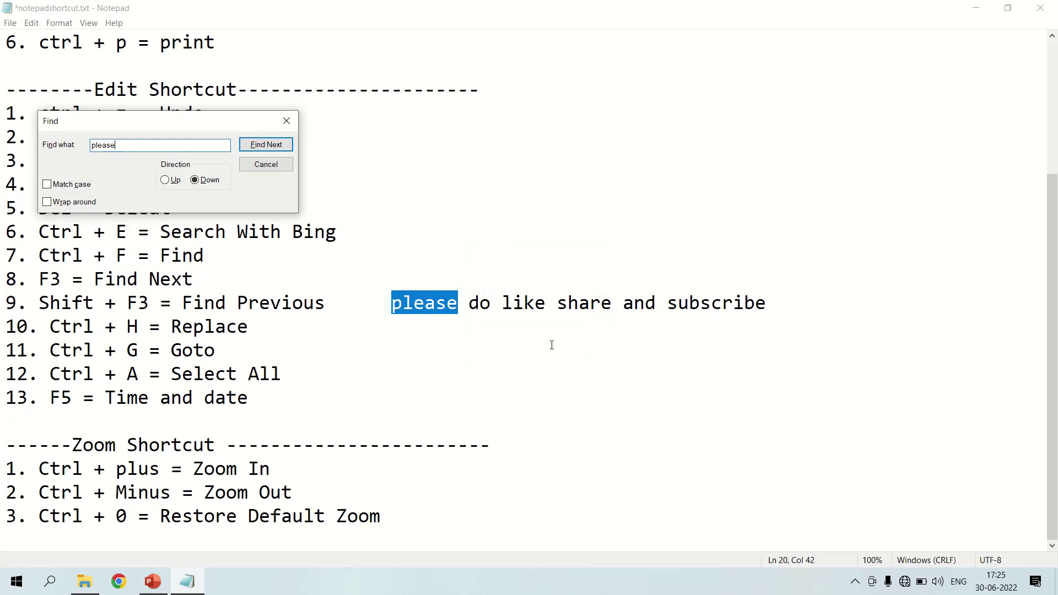
key(Return)
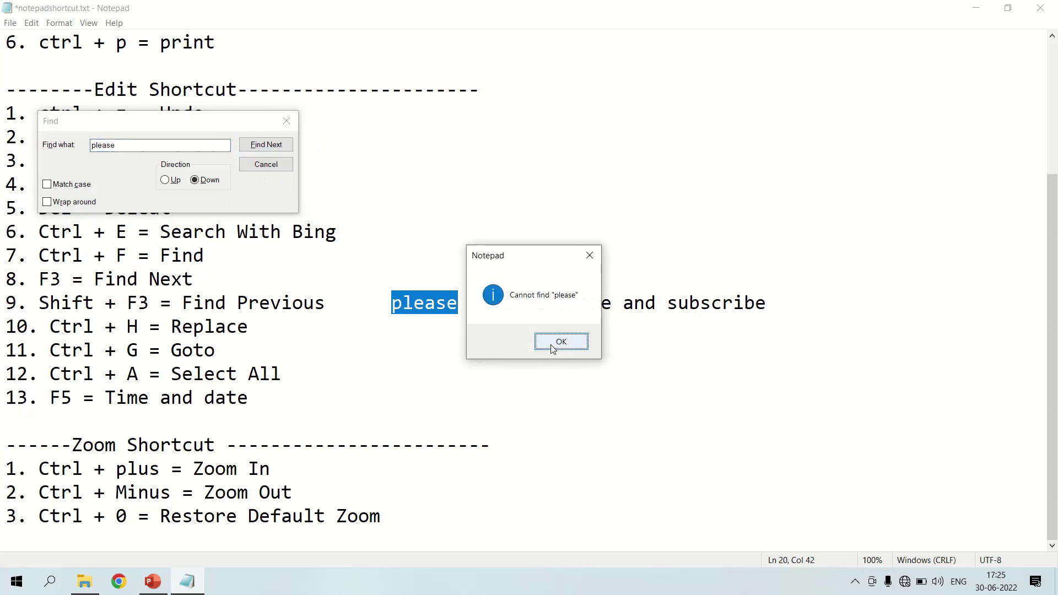
click(551, 346)
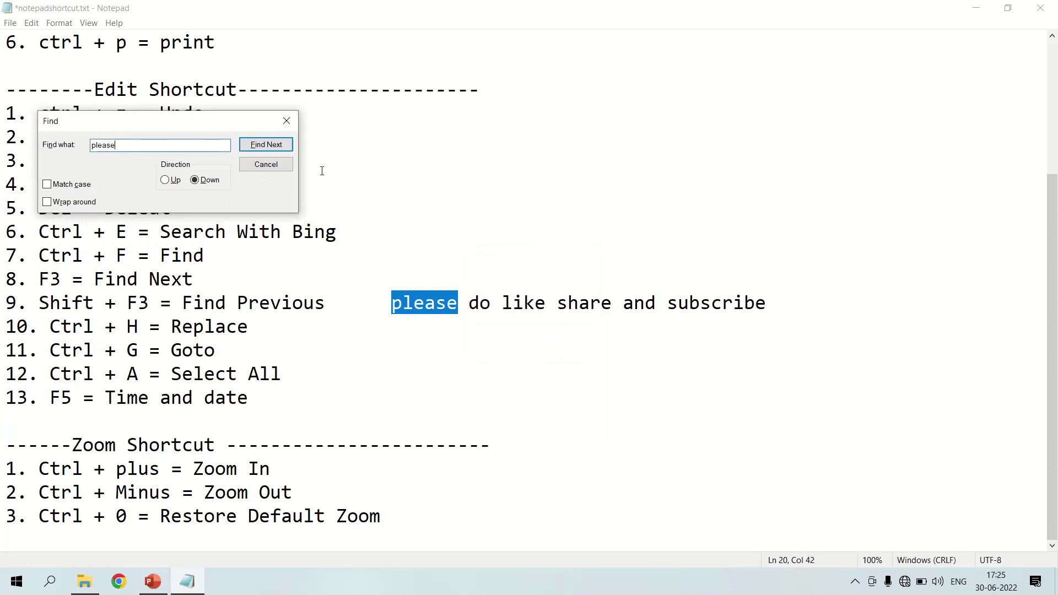
click(287, 121)
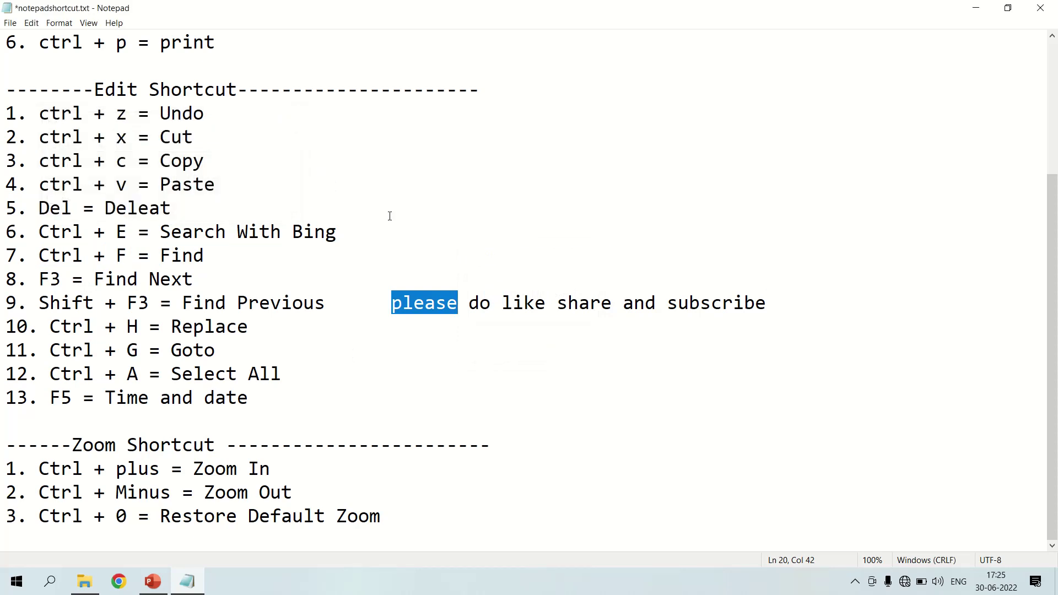
click(366, 298)
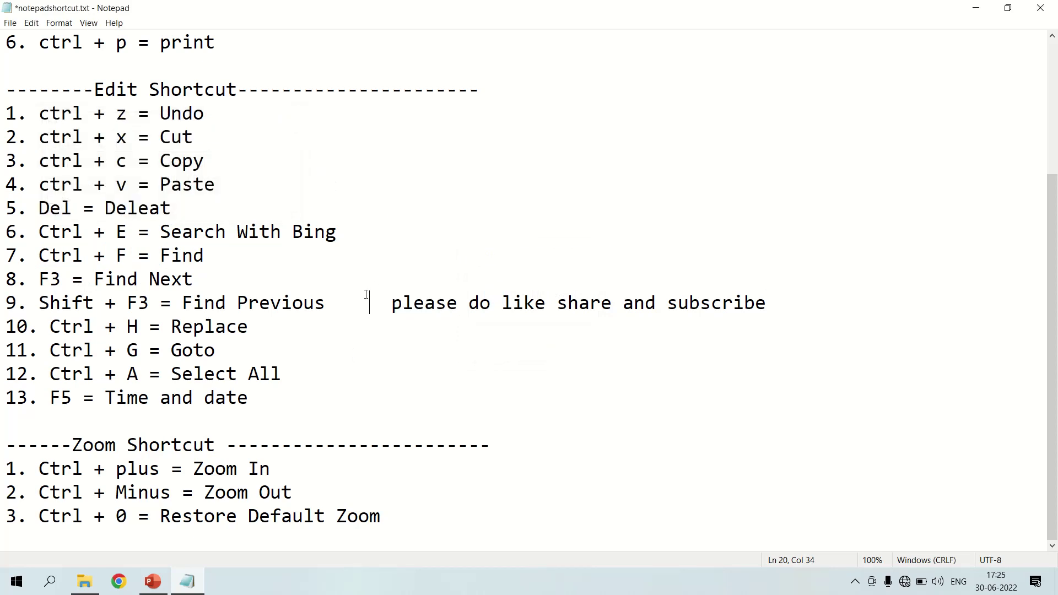
mouse_move(392, 303)
mouse_down()
mouse_move(467, 300)
mouse_move(458, 300)
mouse_up()
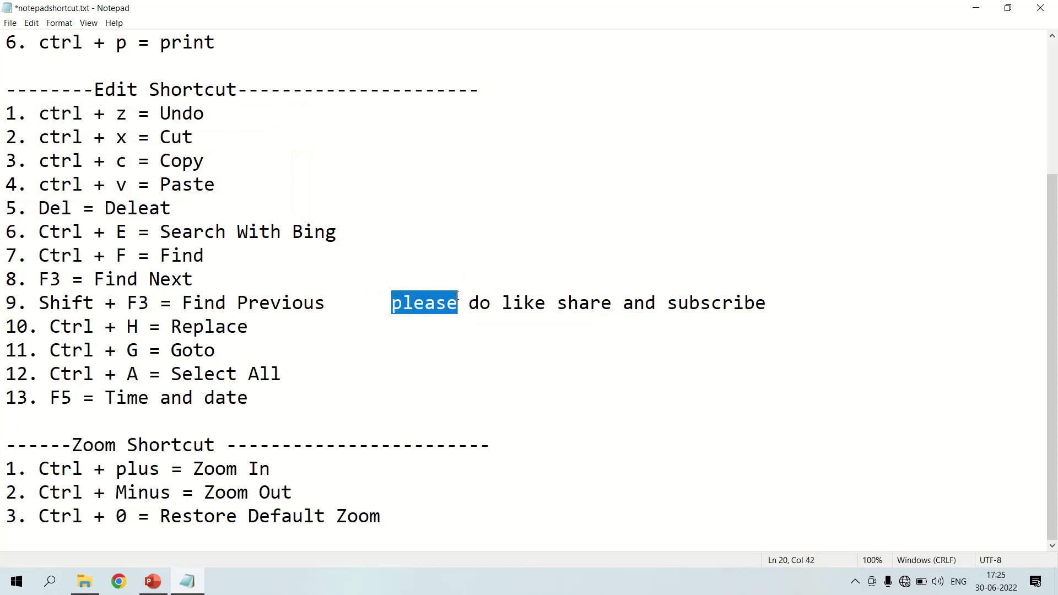
key(ctrl+h)
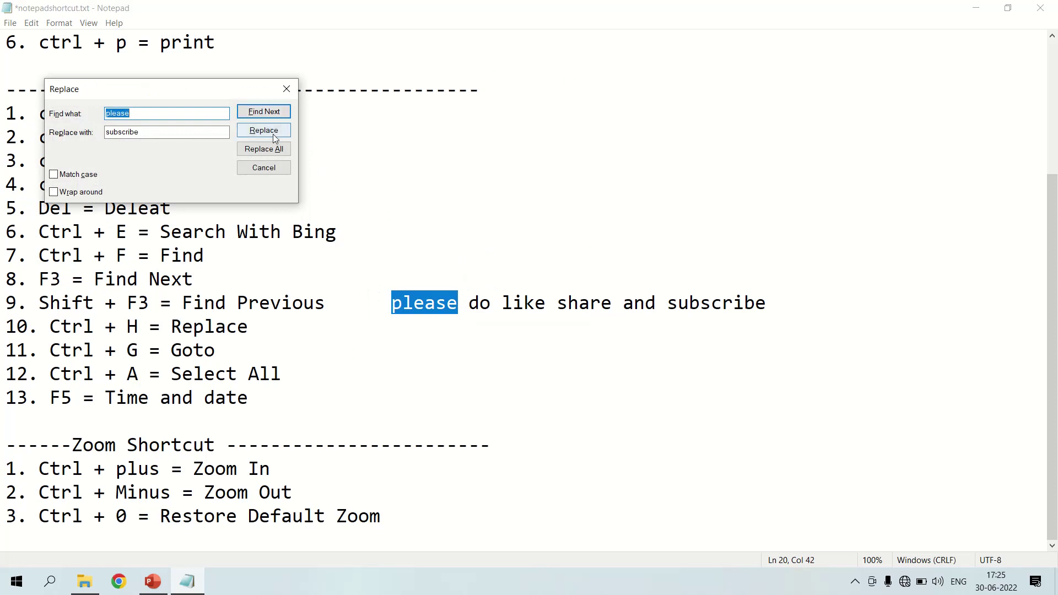
click(263, 149)
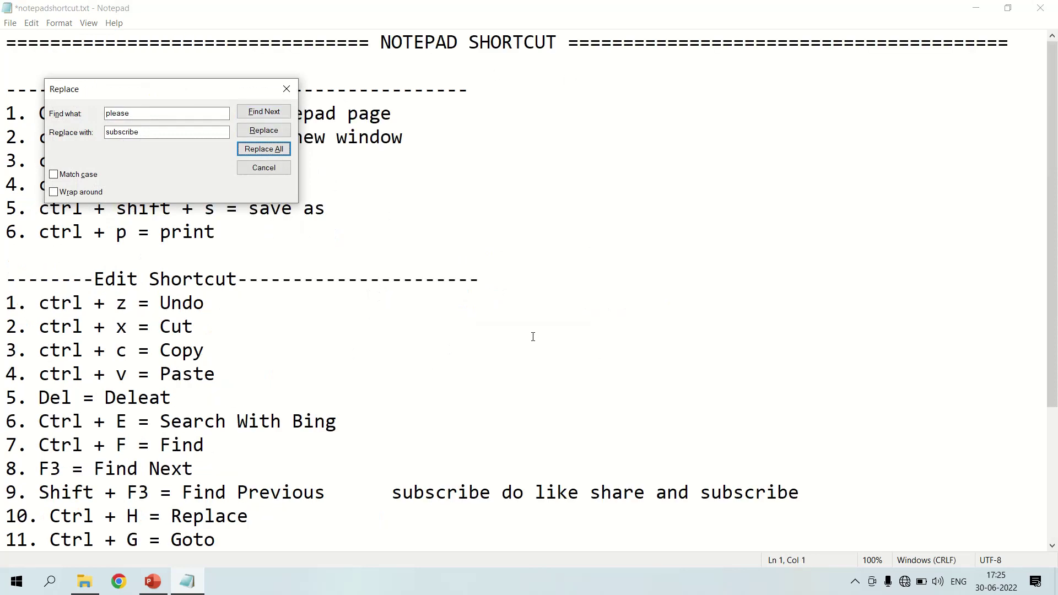
click(286, 88)
key(ctrl+z)
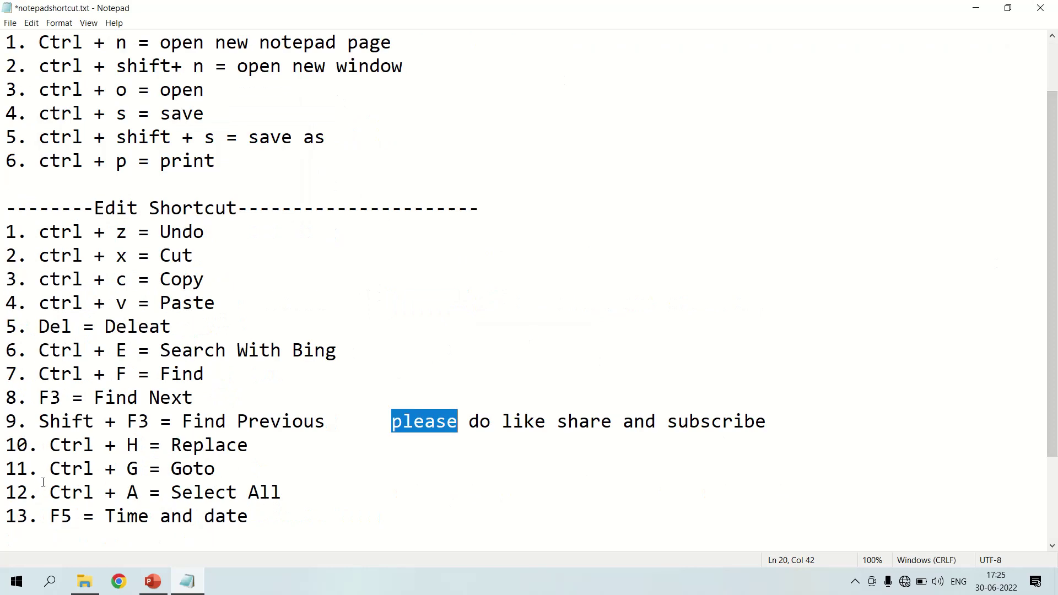
drag(50, 468, 225, 451)
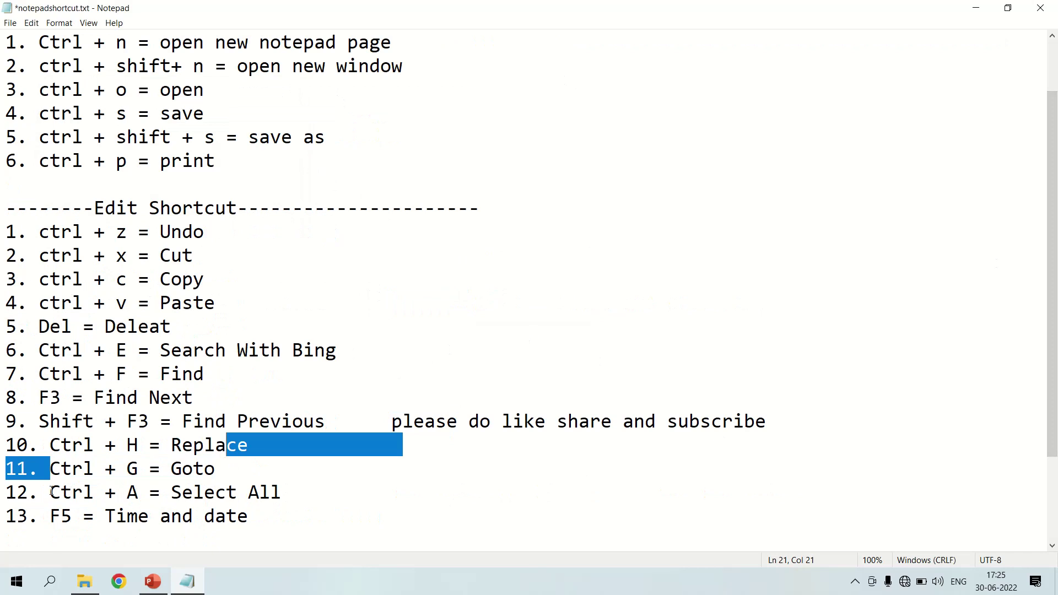
drag(50, 491, 336, 510)
click(344, 514)
key(ctrl+a)
click(306, 411)
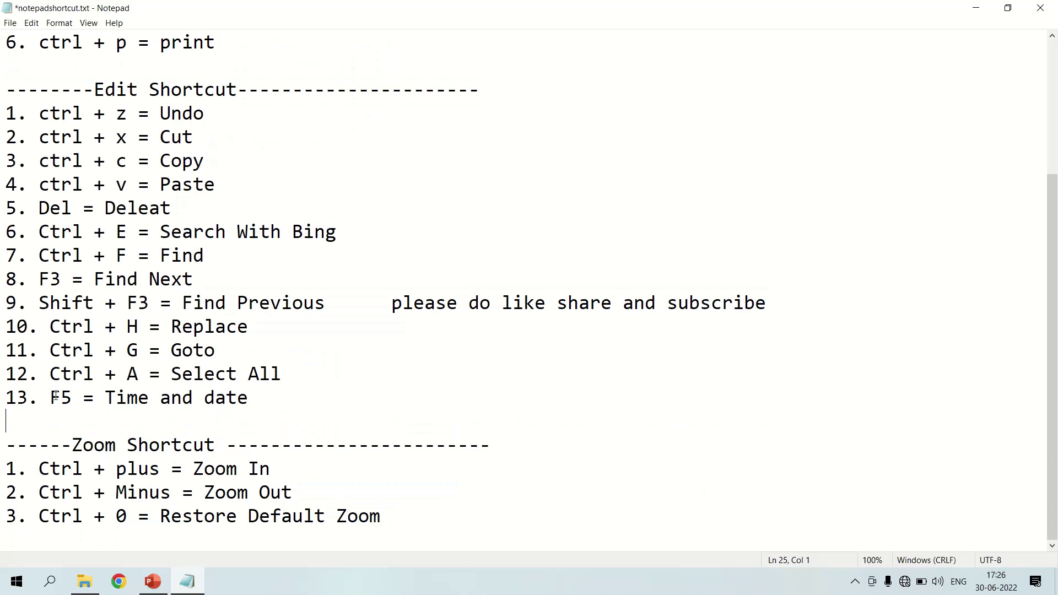
drag(42, 397, 259, 394)
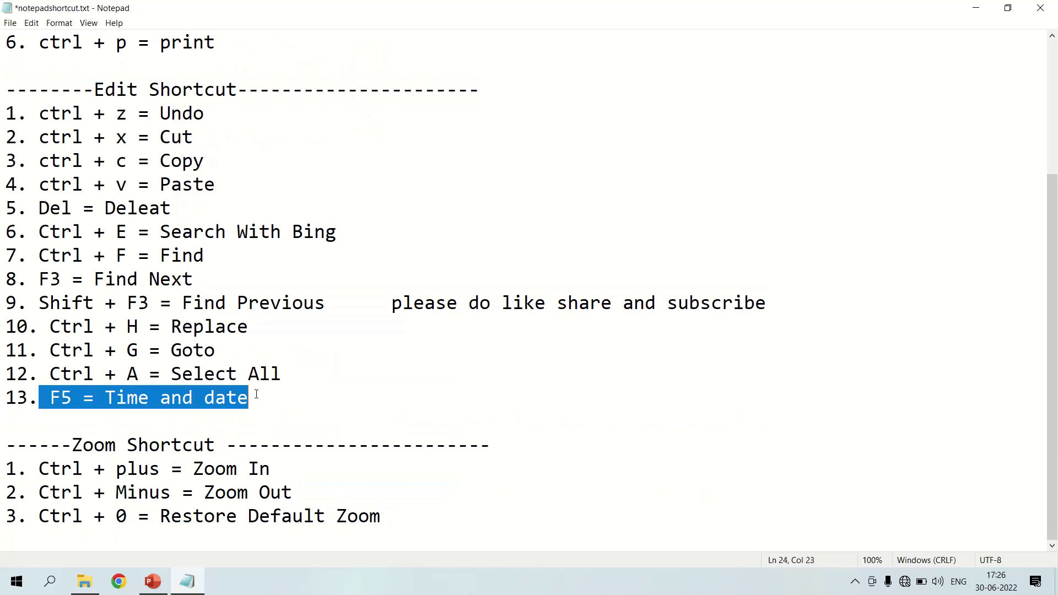
click(778, 307)
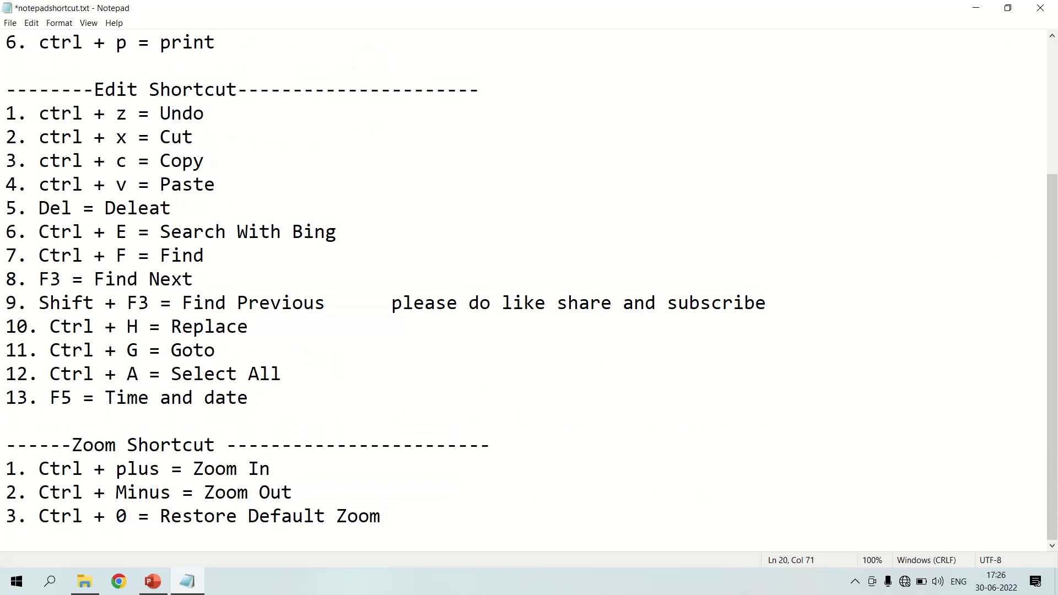
key(F5)
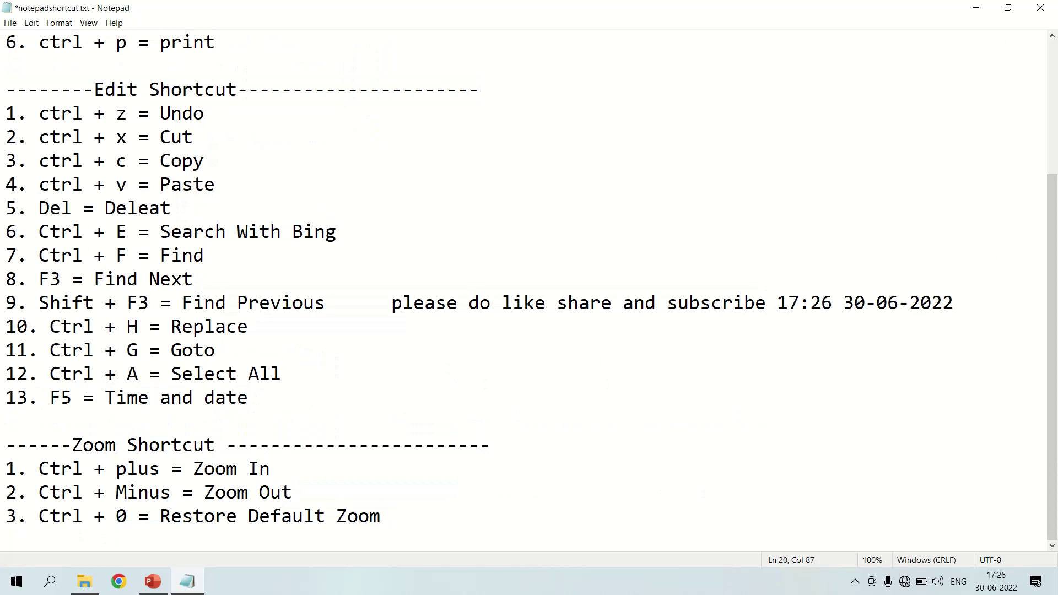
key(ctrl+z)
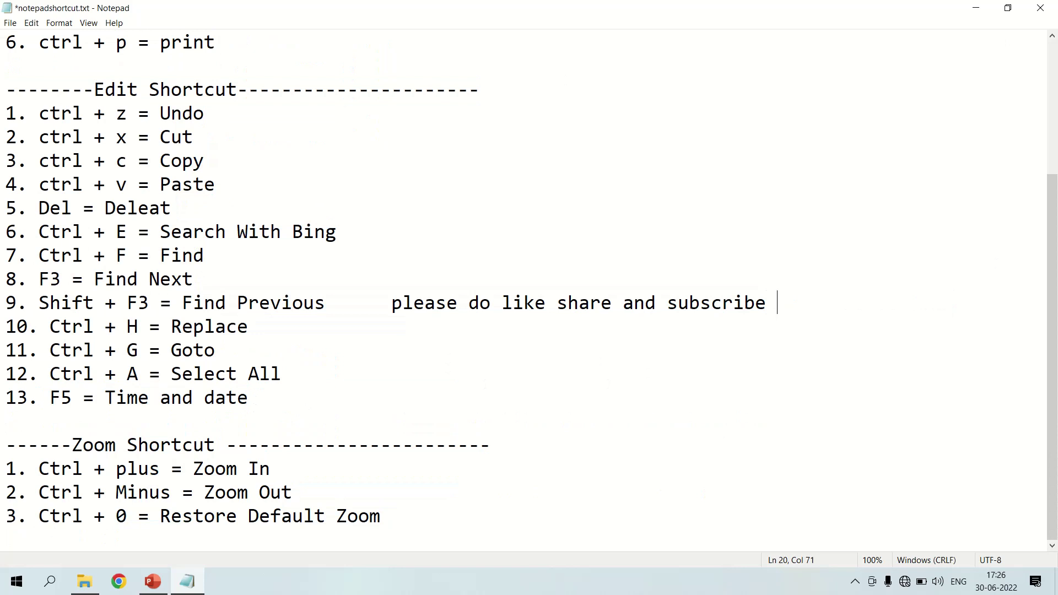
key(ctrl+plus)
key(ctrl+plus)
key(ctrl+plus)
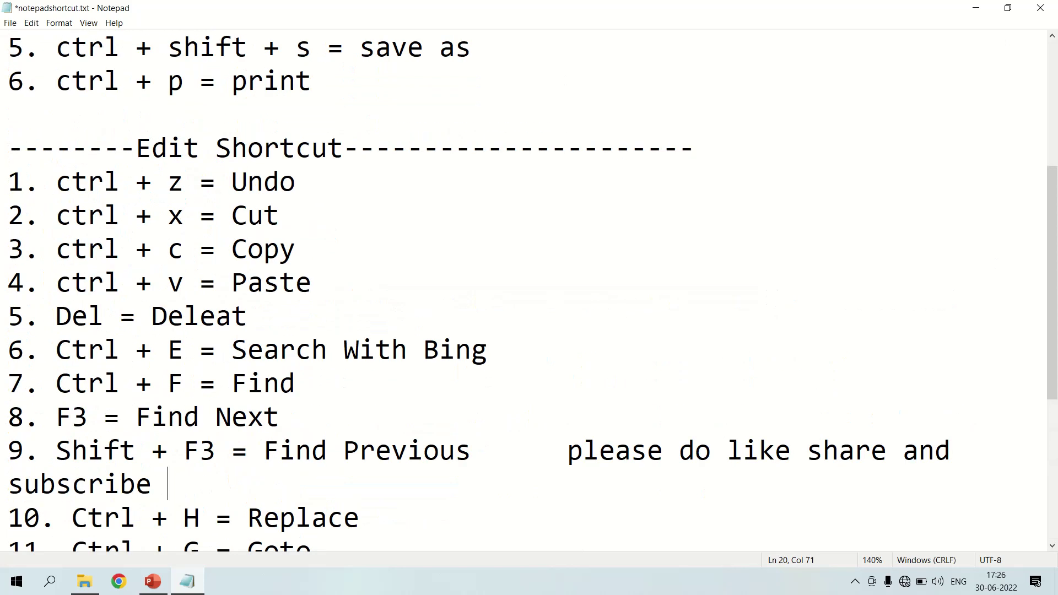
key(ctrl+minus)
key(ctrl+minus)
key(ctrl+minus)
key(ctrl+minus)
key(ctrl+minus)
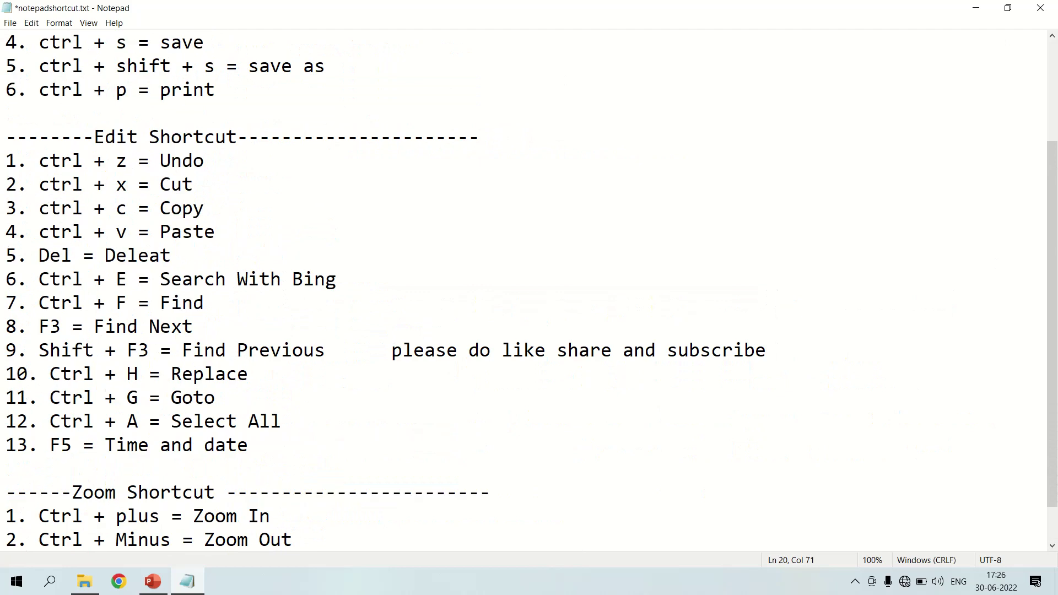
key(ctrl+0)
scroll(1049, 187, down, 1)
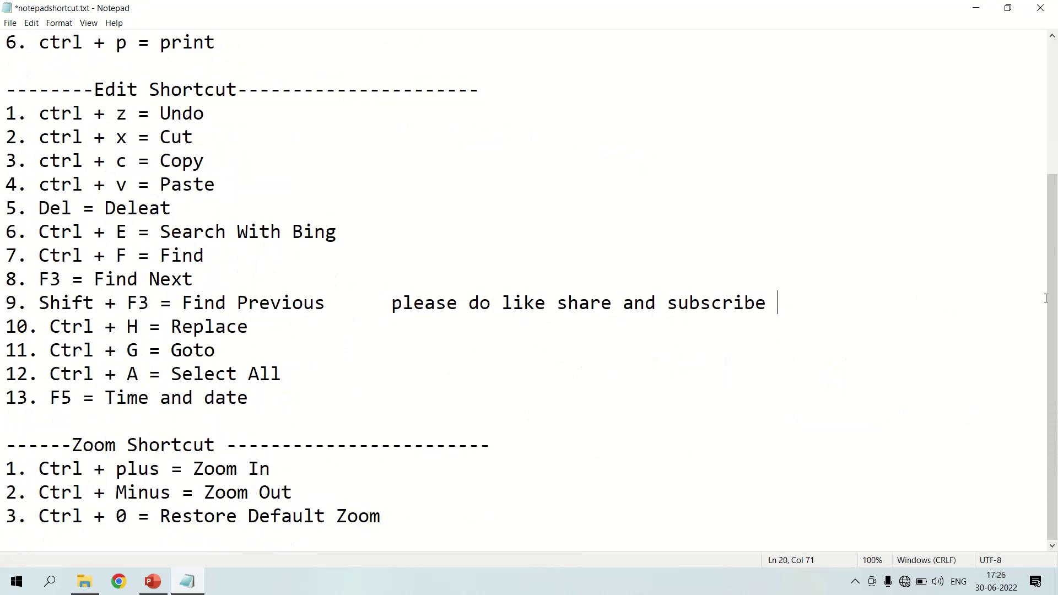